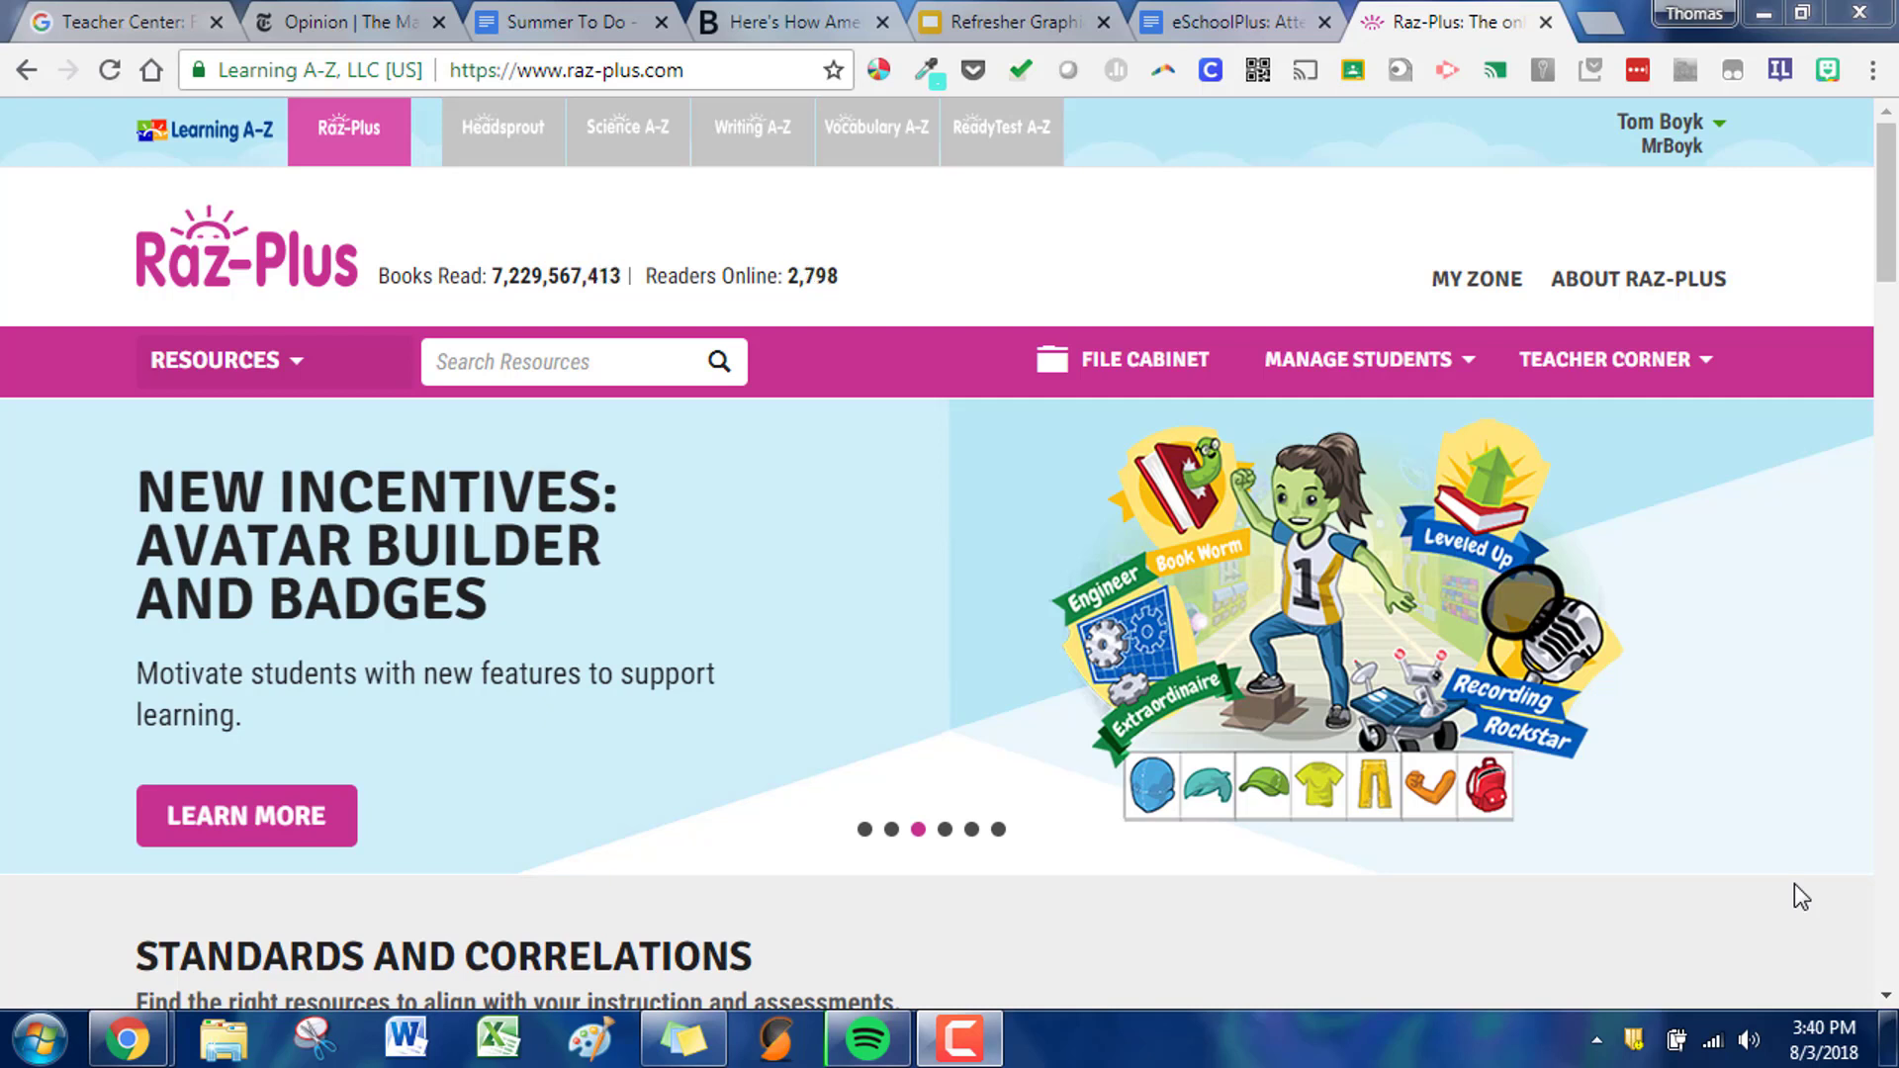
- Open the student roster from student management and go to its form for adding students
left_click(1368, 378)
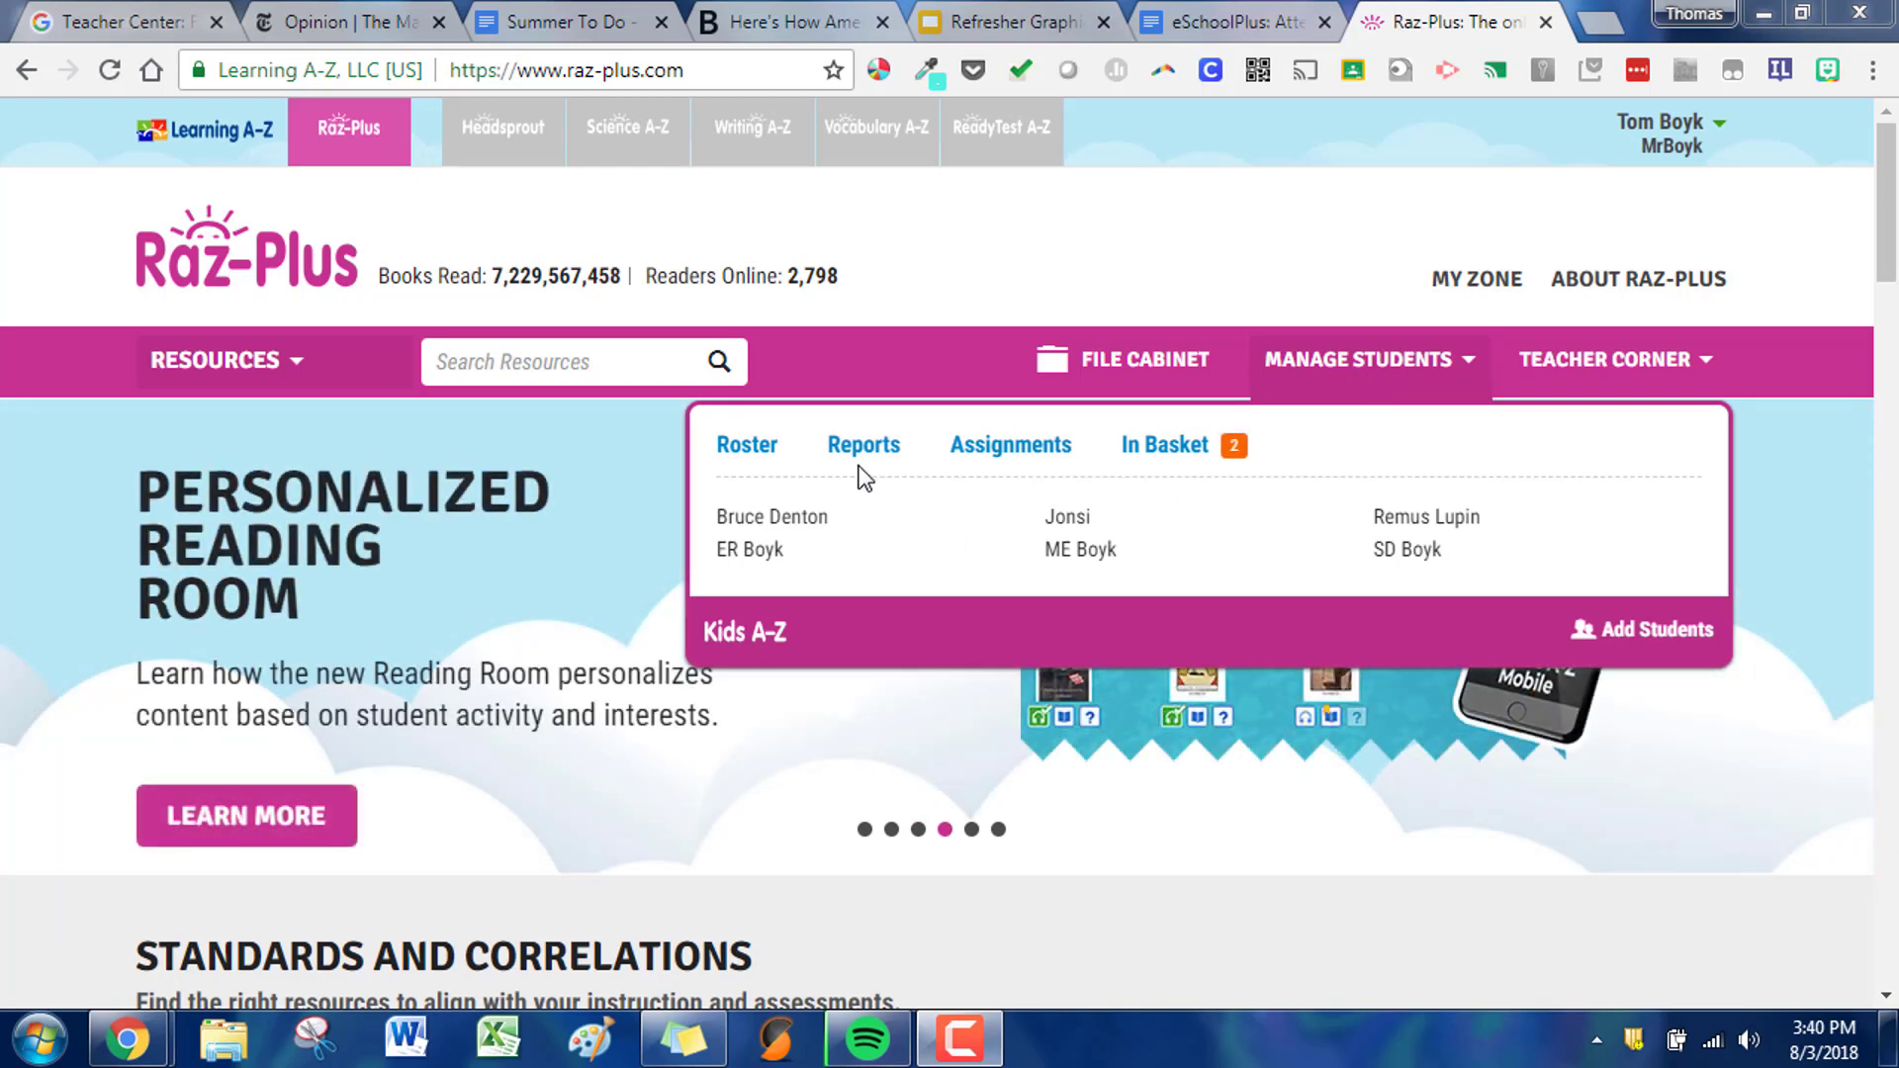
left_click(742, 450)
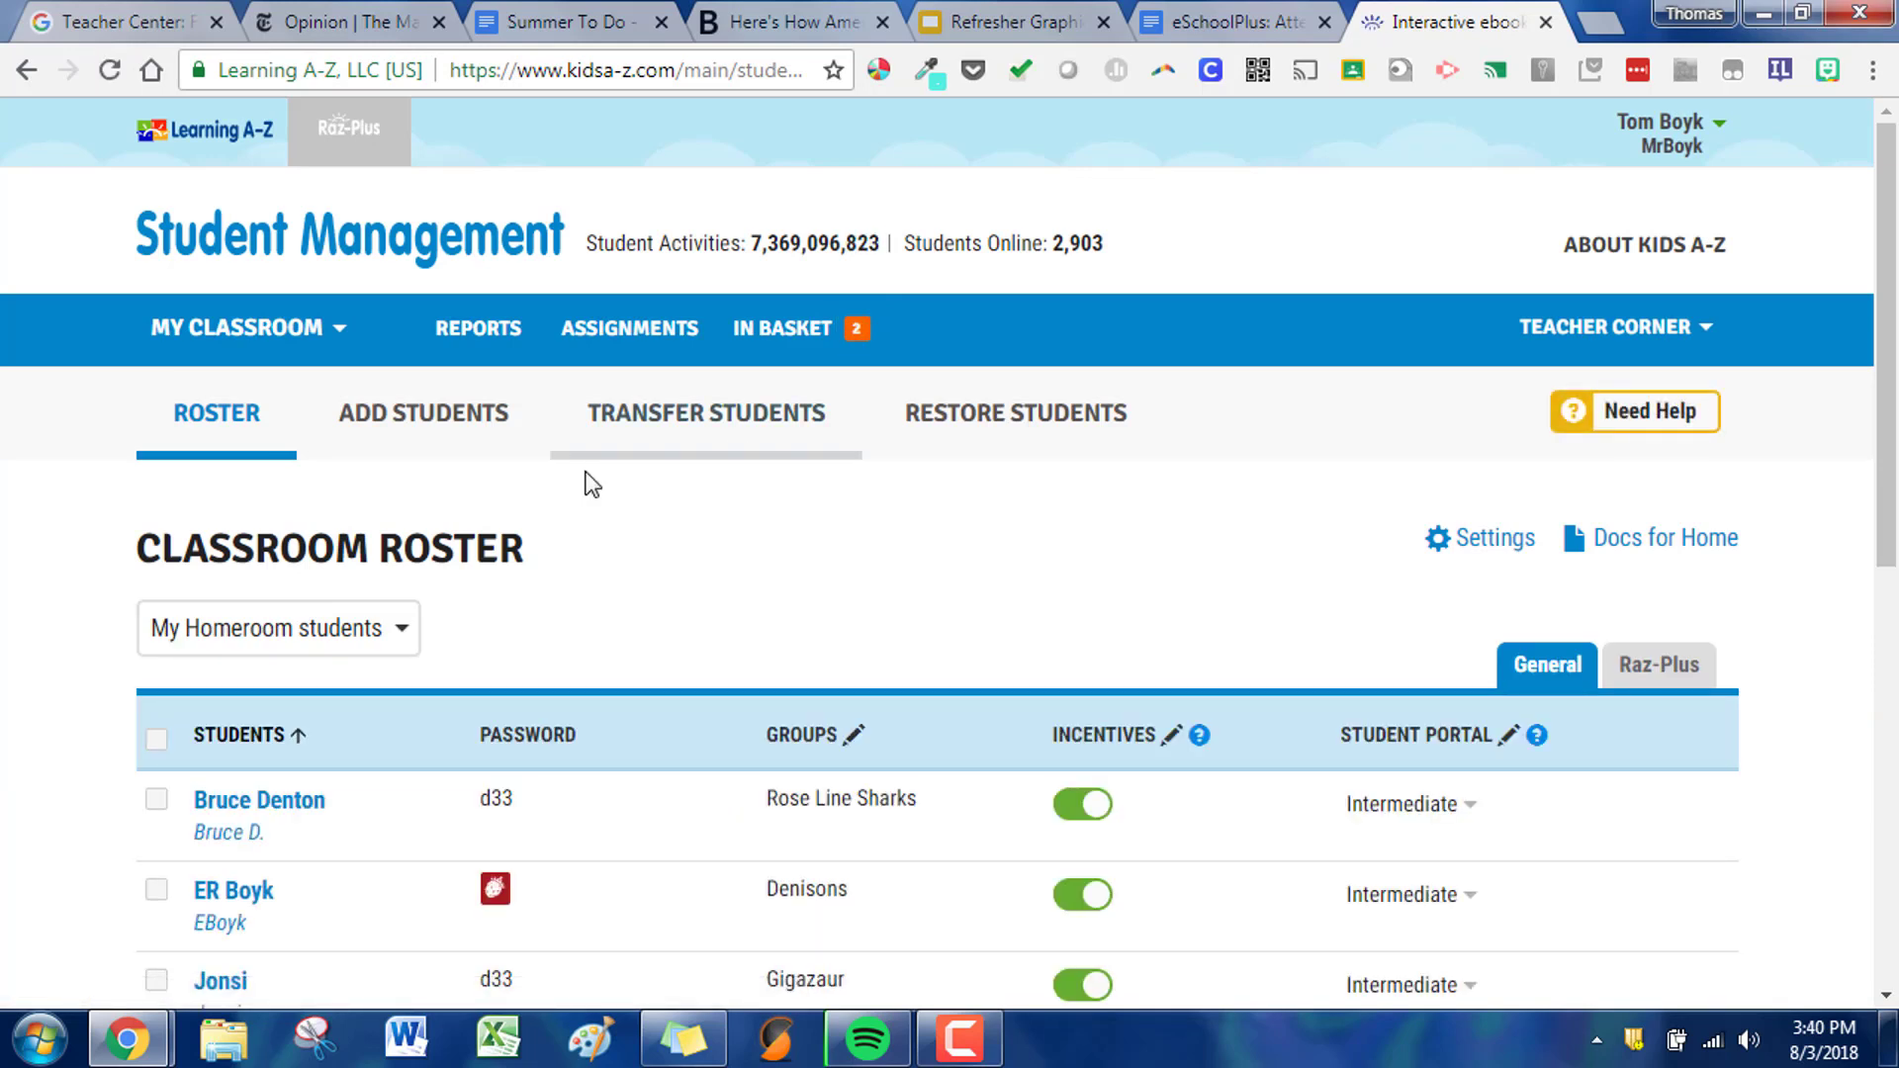
left_click(428, 436)
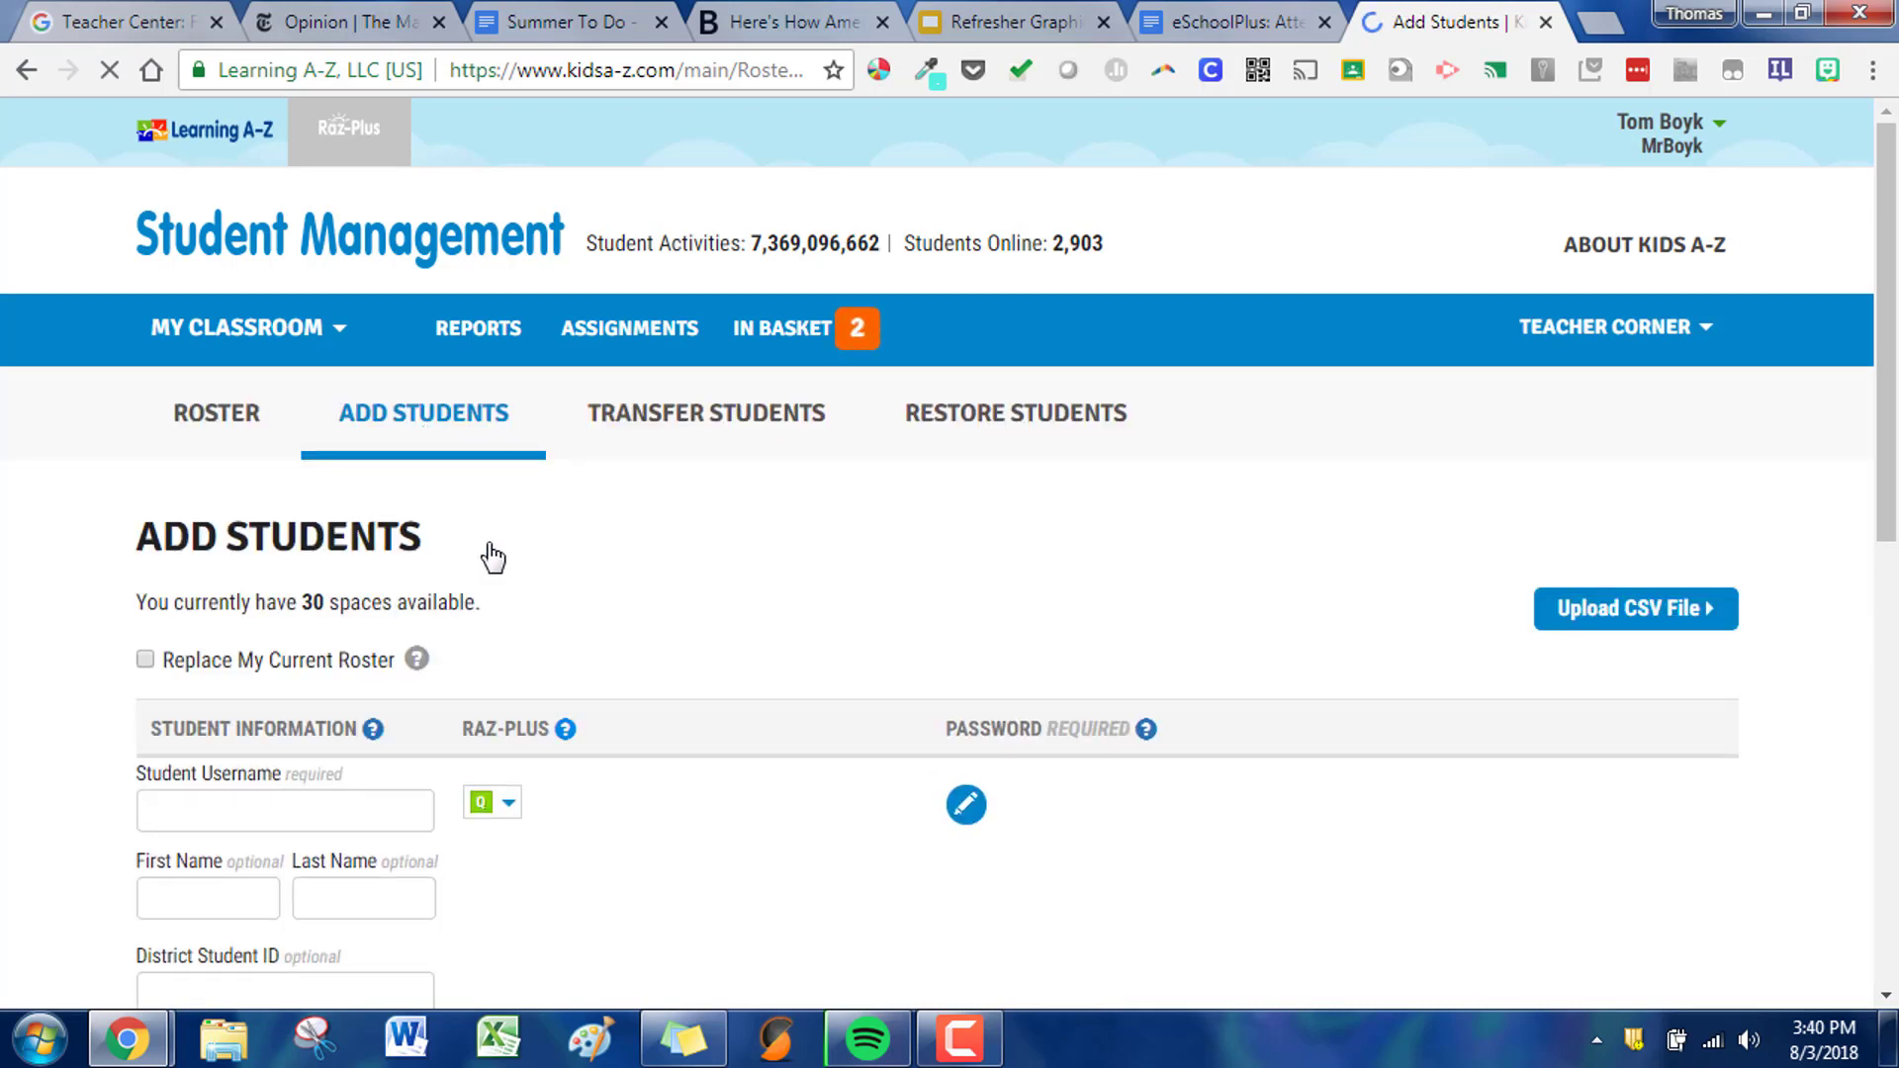
scroll(485, 564, "down", 3)
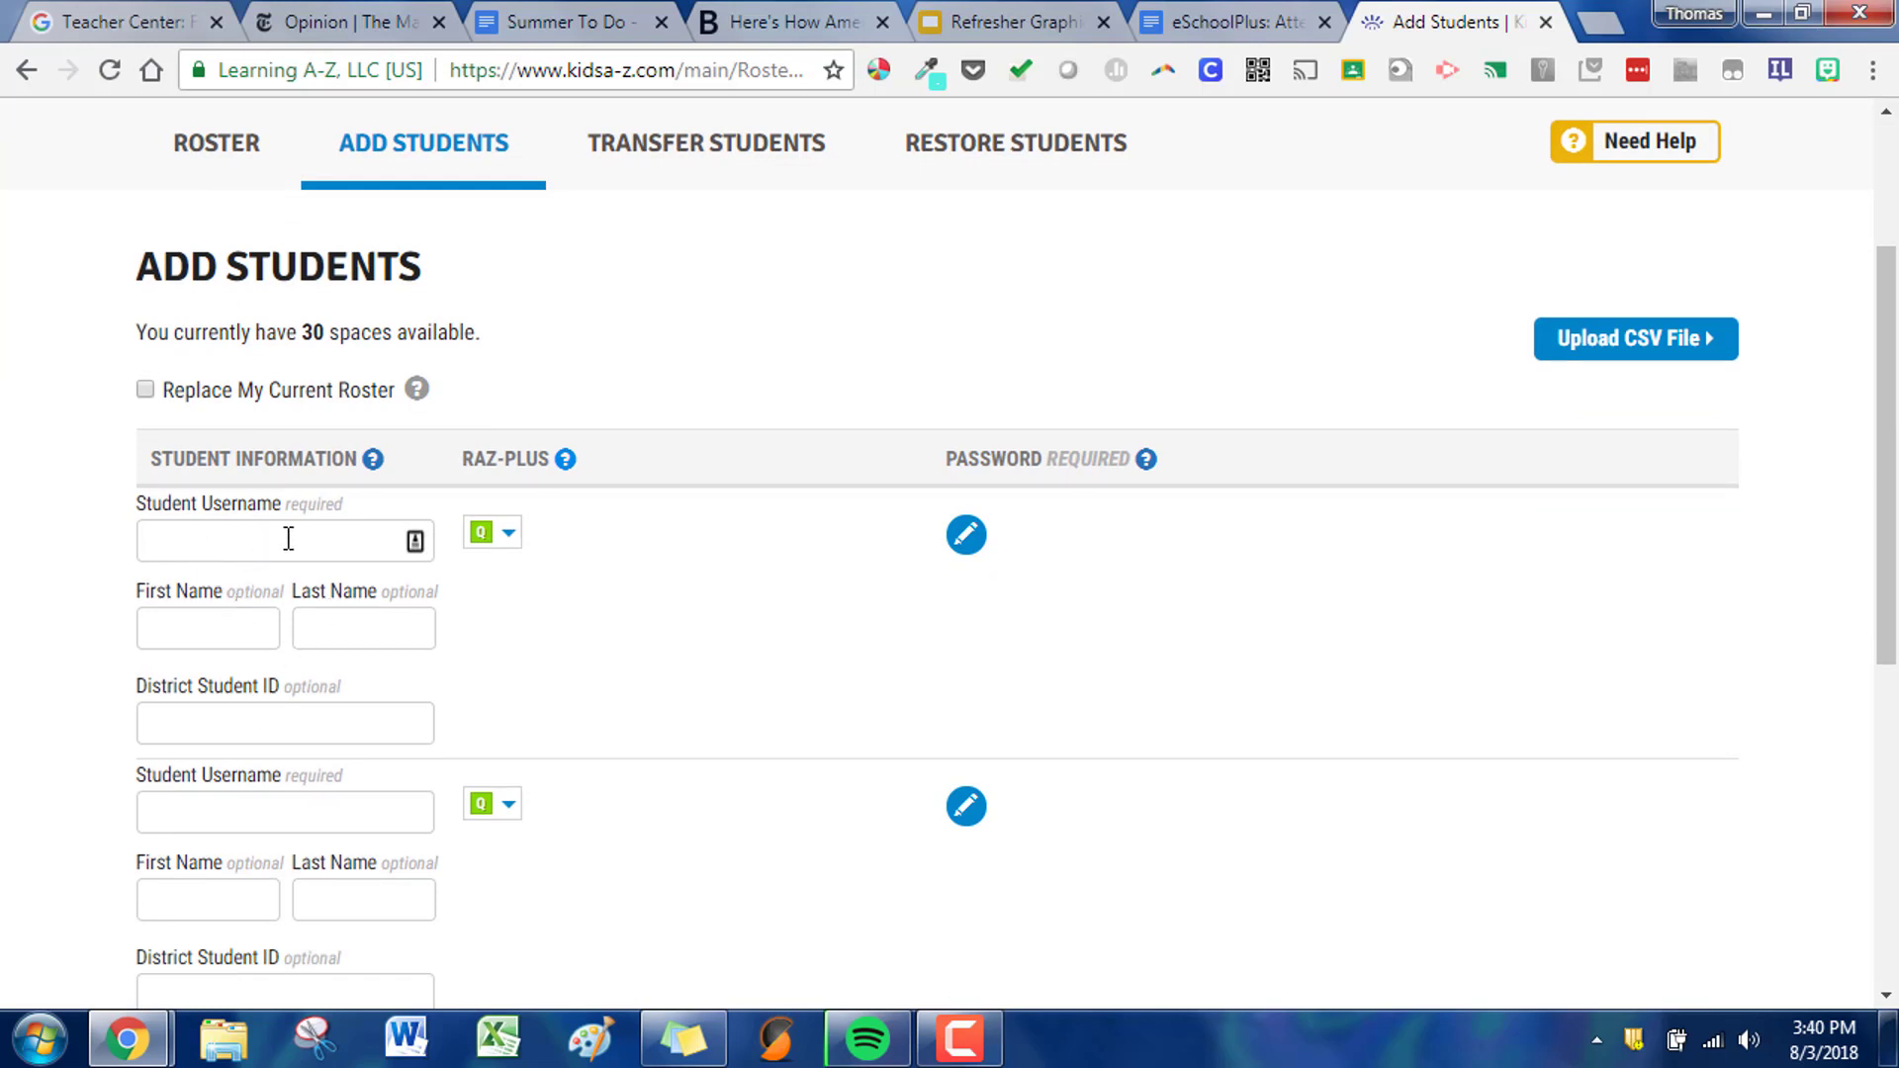
- Examine the Raz-Plus reading level choices for the first new student, including the equivalents for levels Q and L
left_click(491, 540)
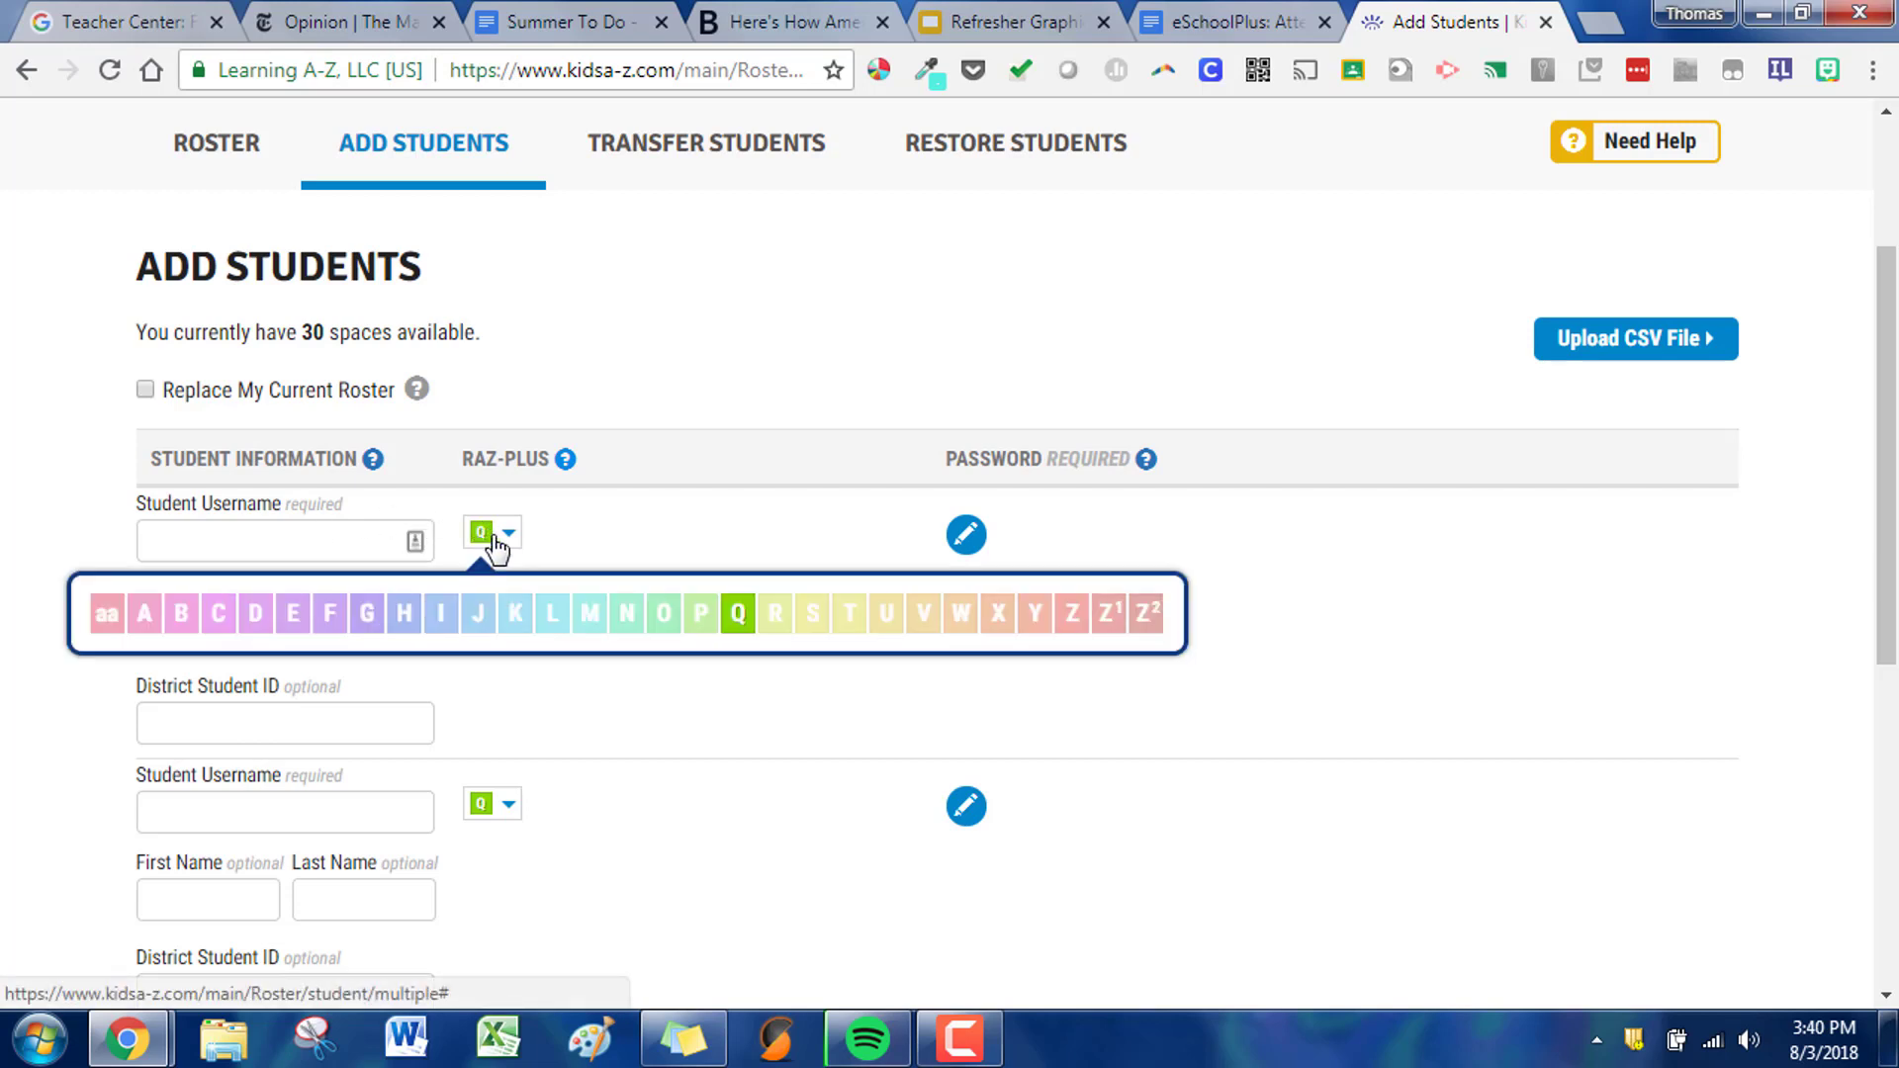
mouse_move(737, 626)
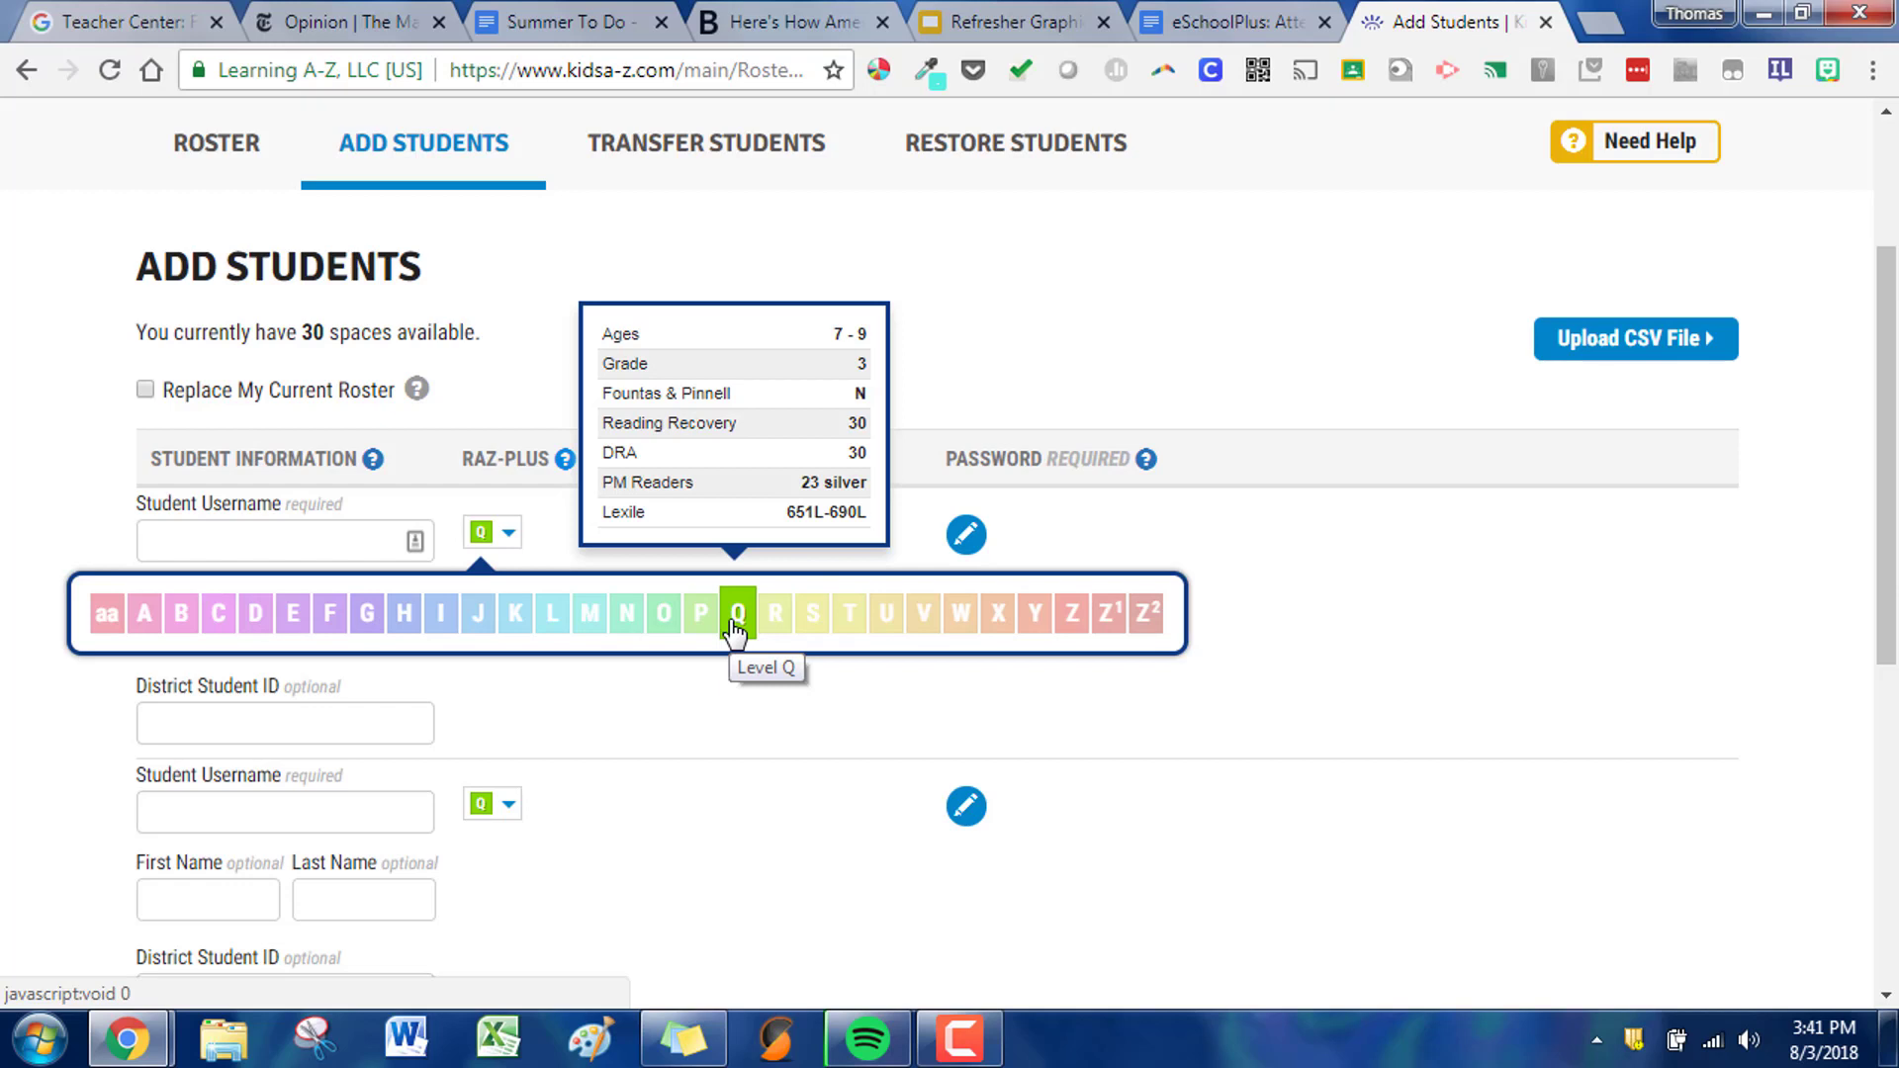
mouse_move(557, 638)
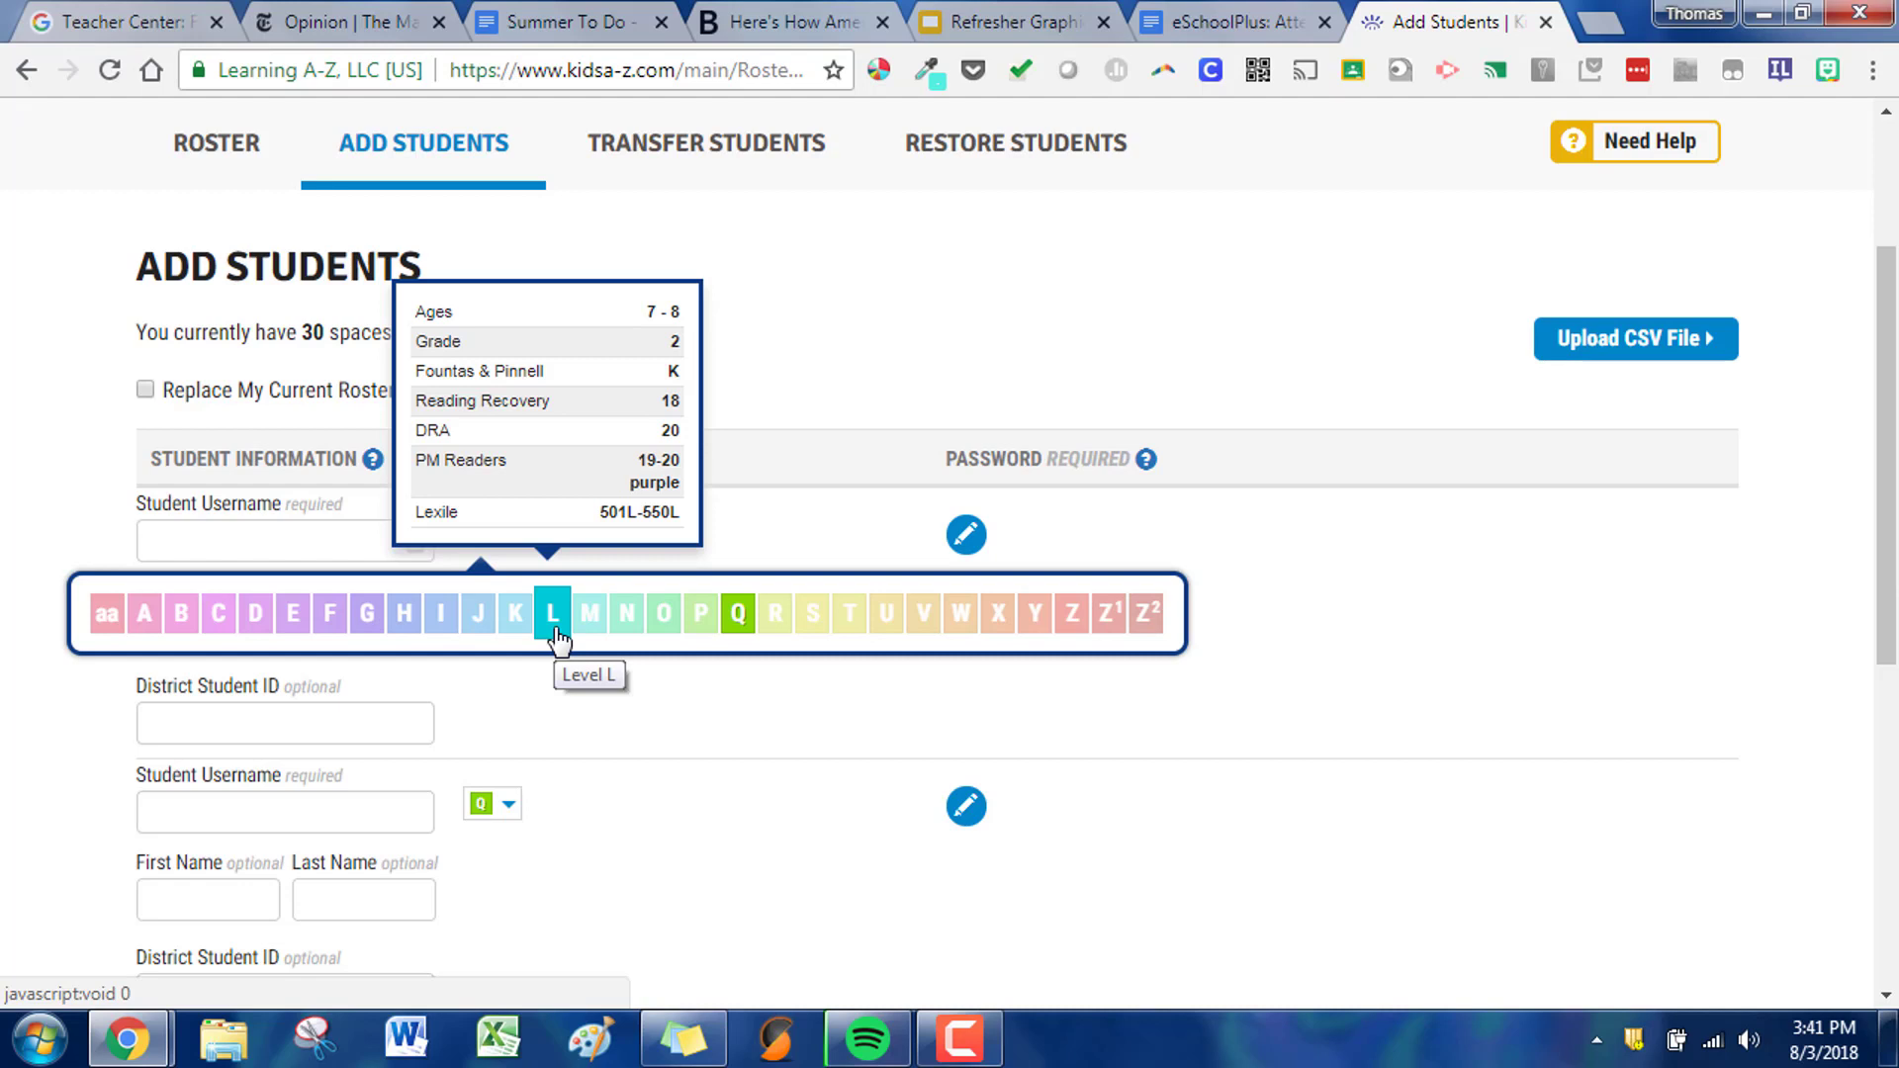
left_click(1052, 495)
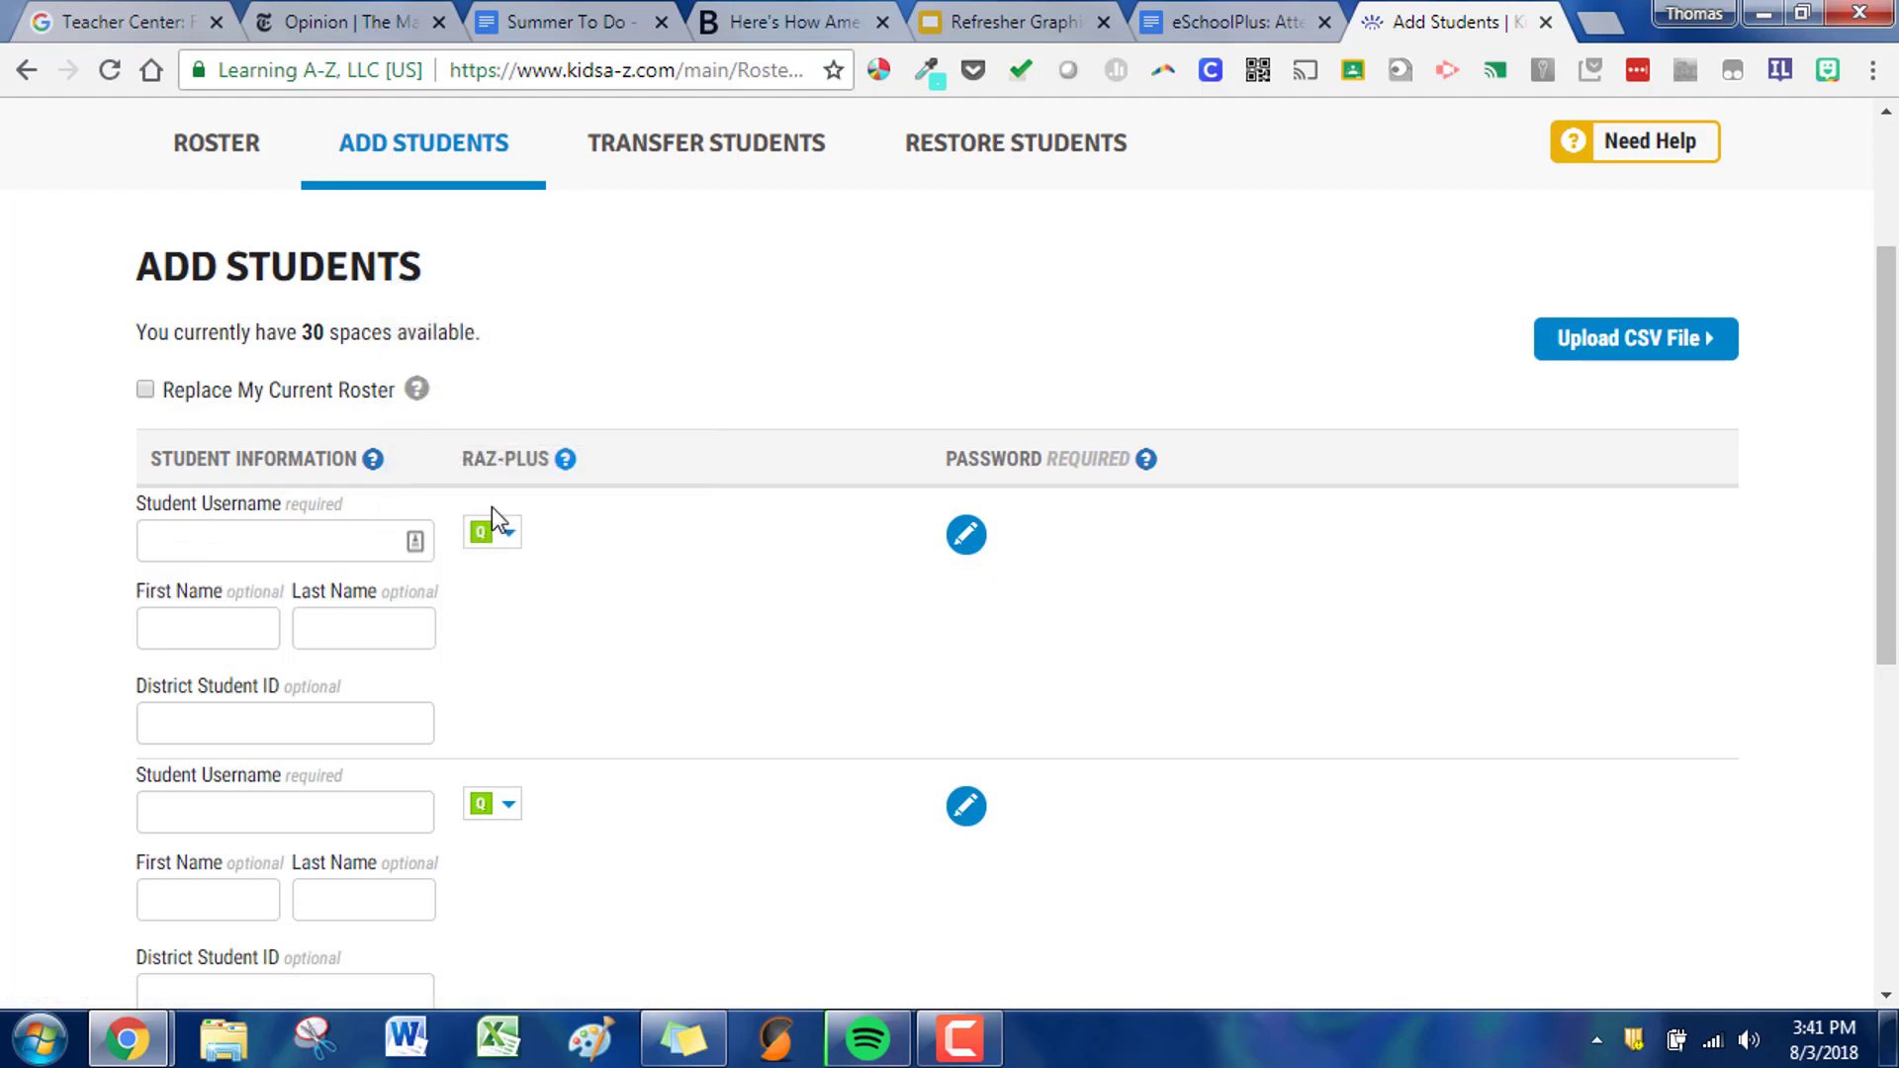
- Enter a text password for the first new student
left_click(976, 557)
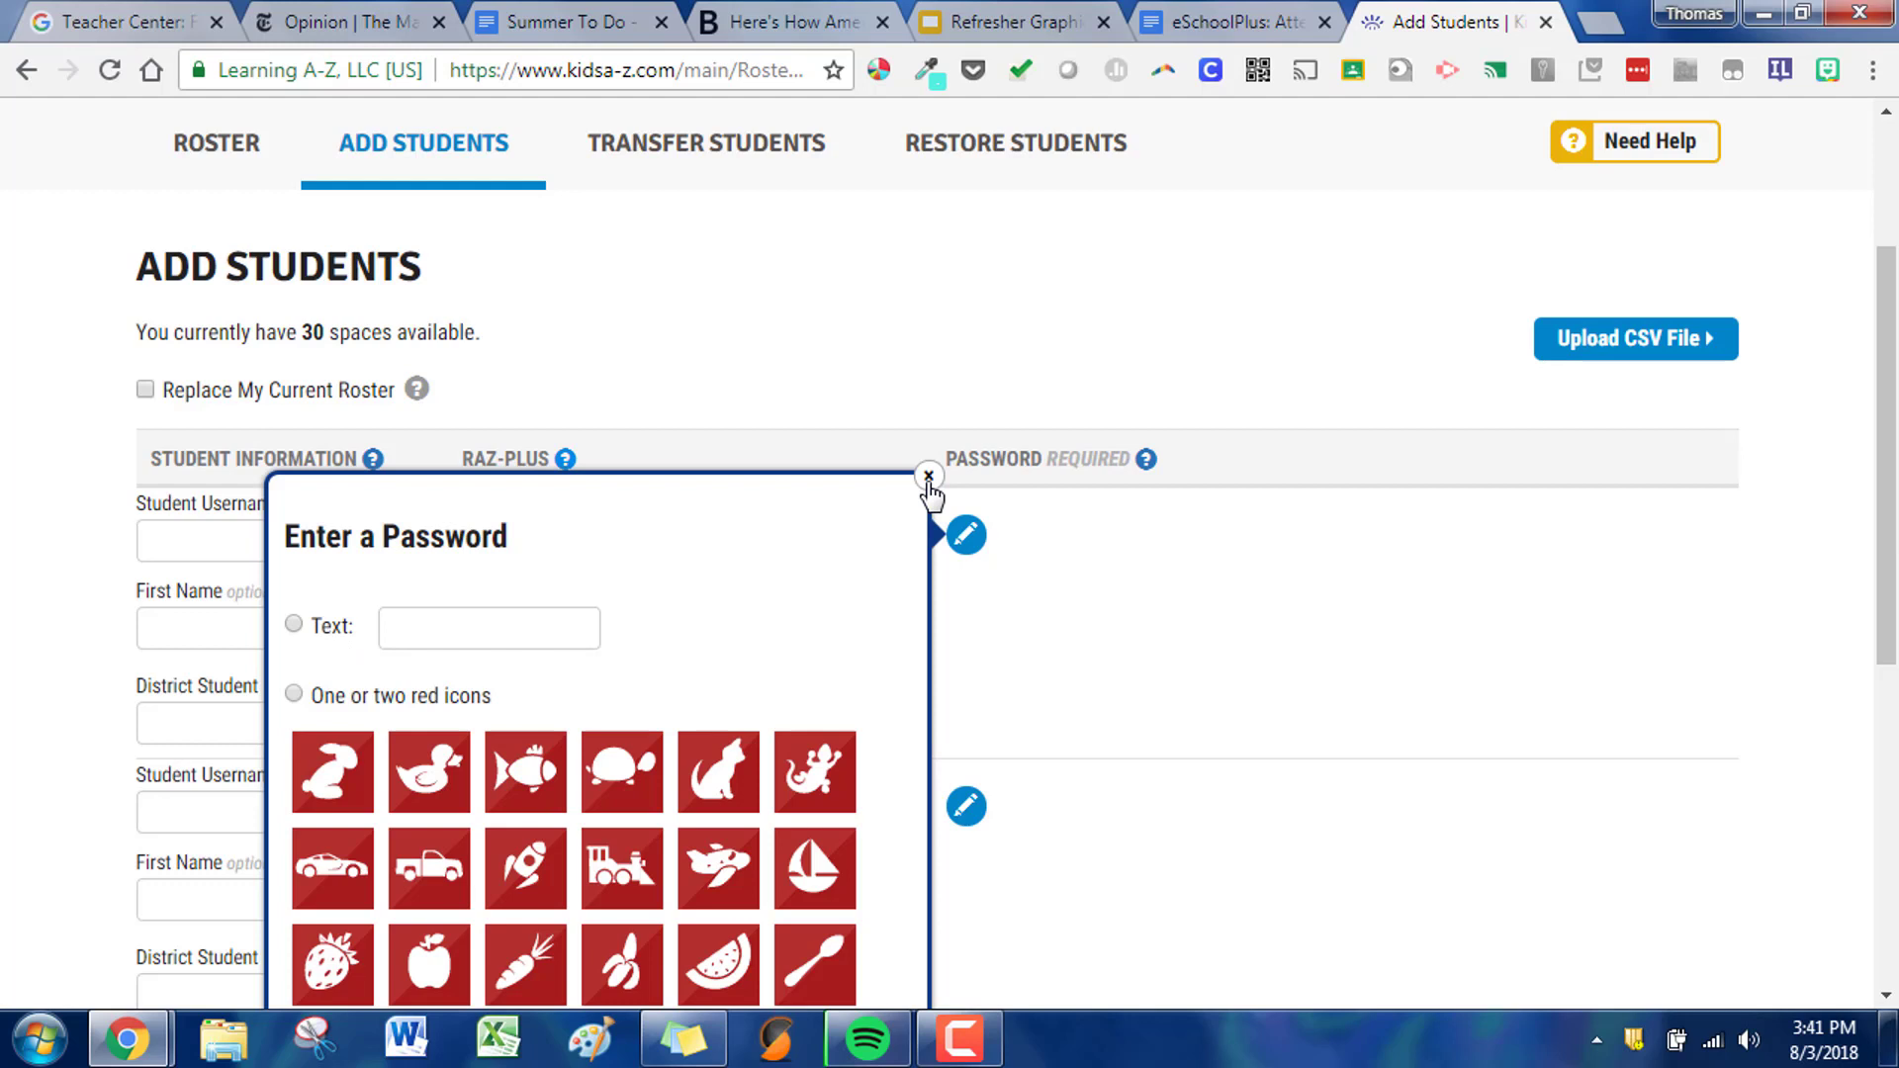
left_click(503, 640)
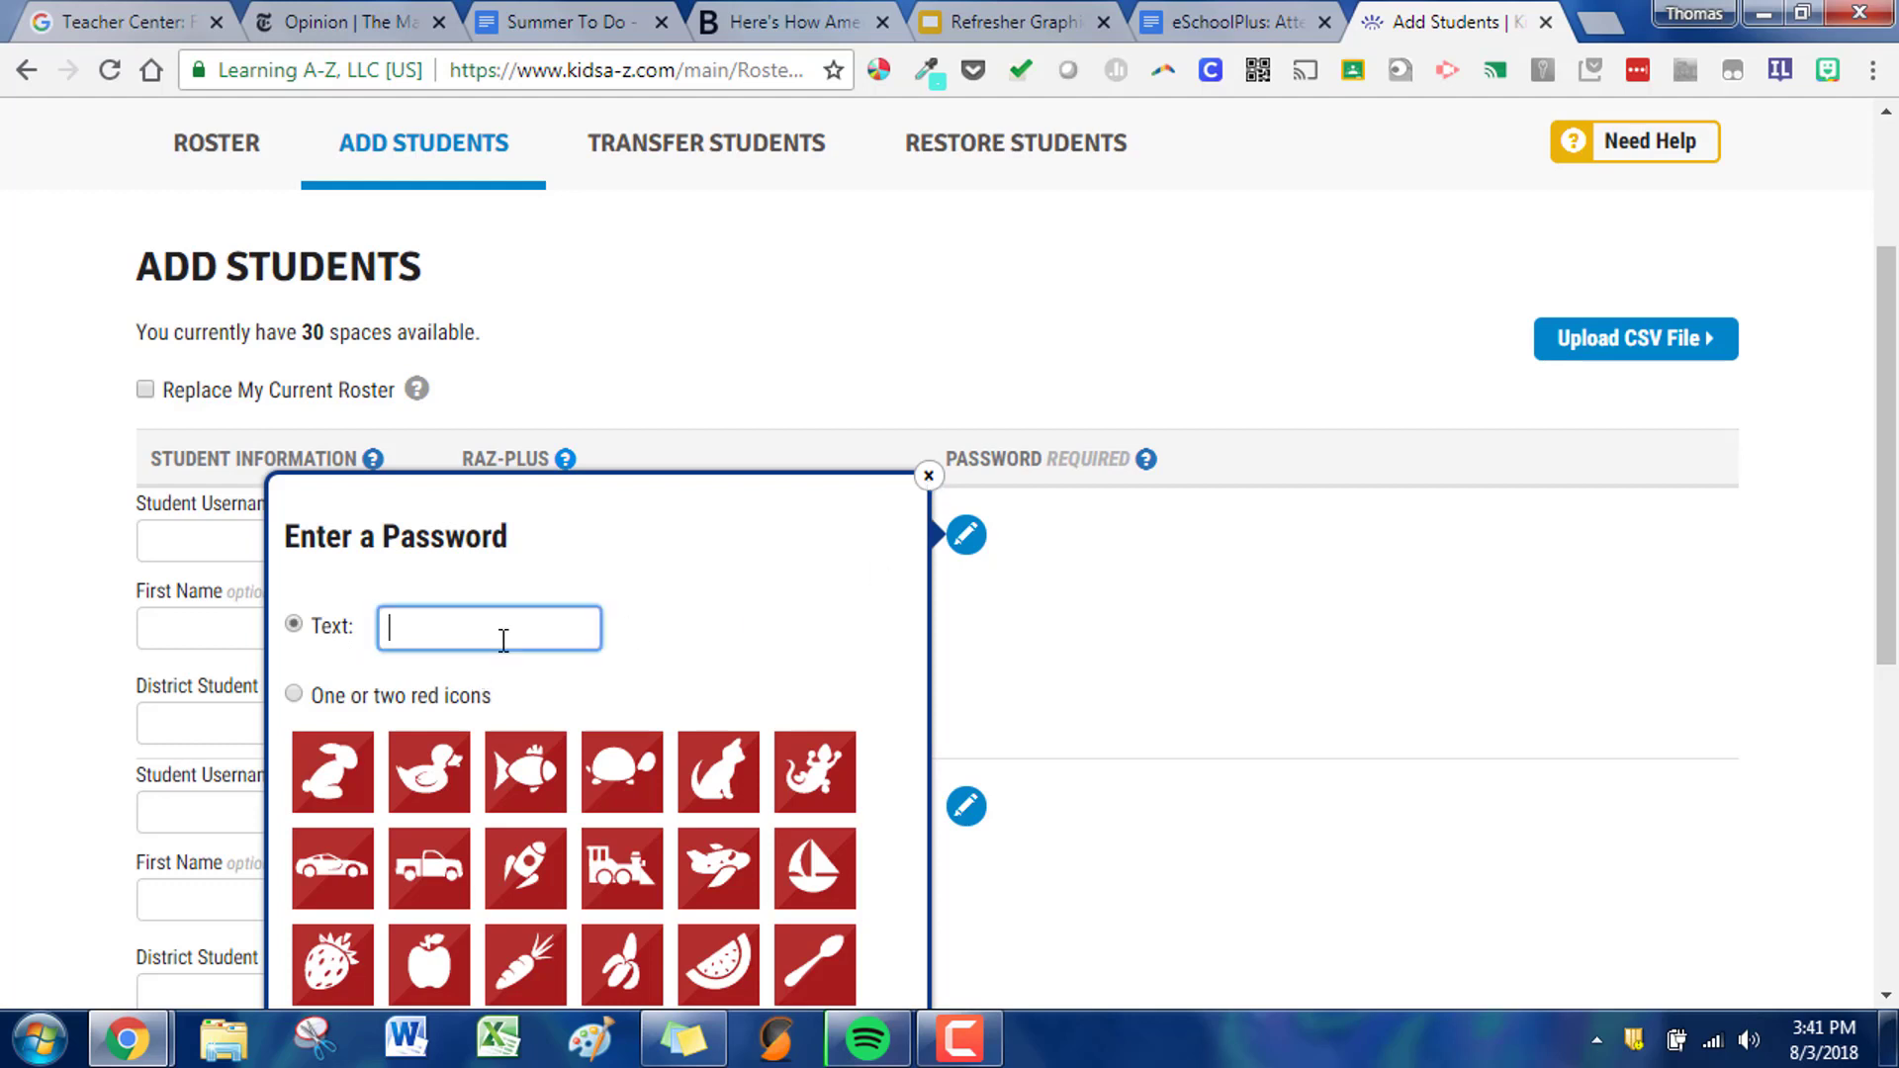
left_click(928, 477)
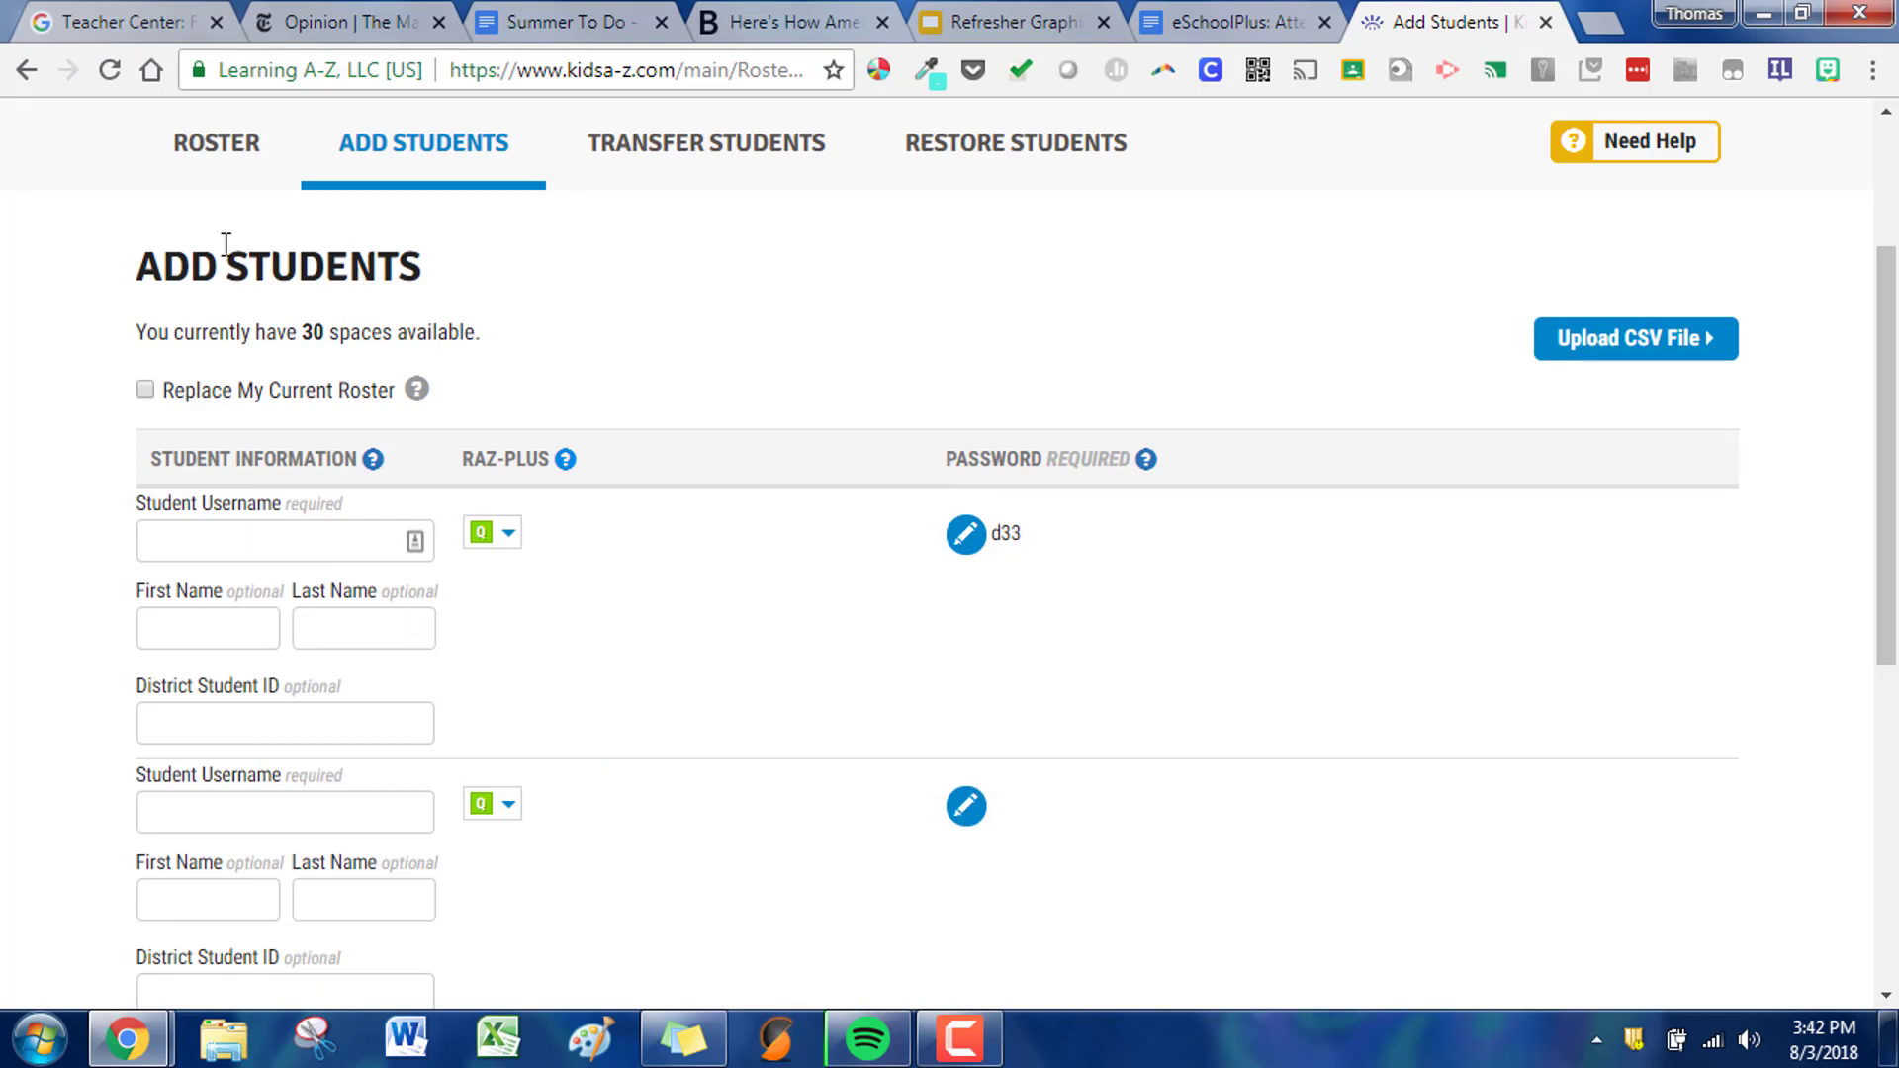
- Return to the classroom roster and review the homeroom students' general settings
left_click(210, 146)
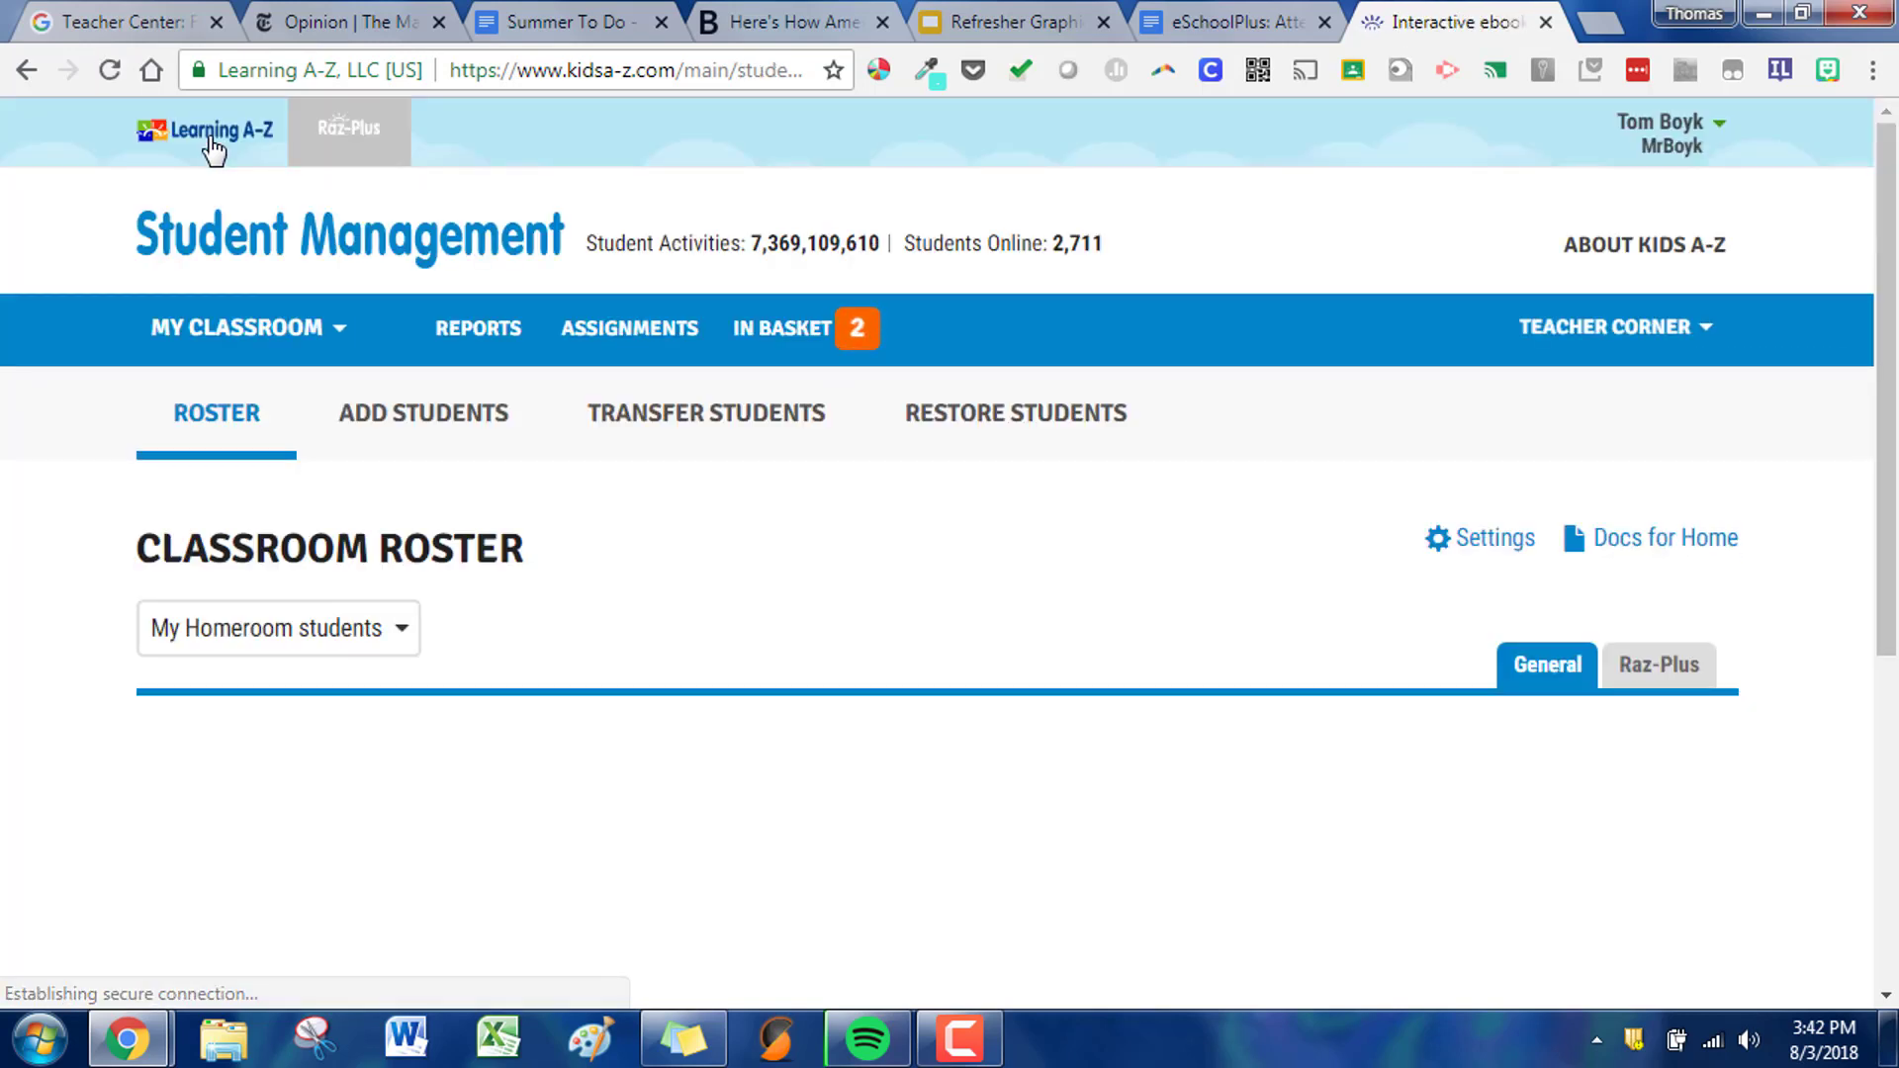
scroll(721, 436, "down", 2)
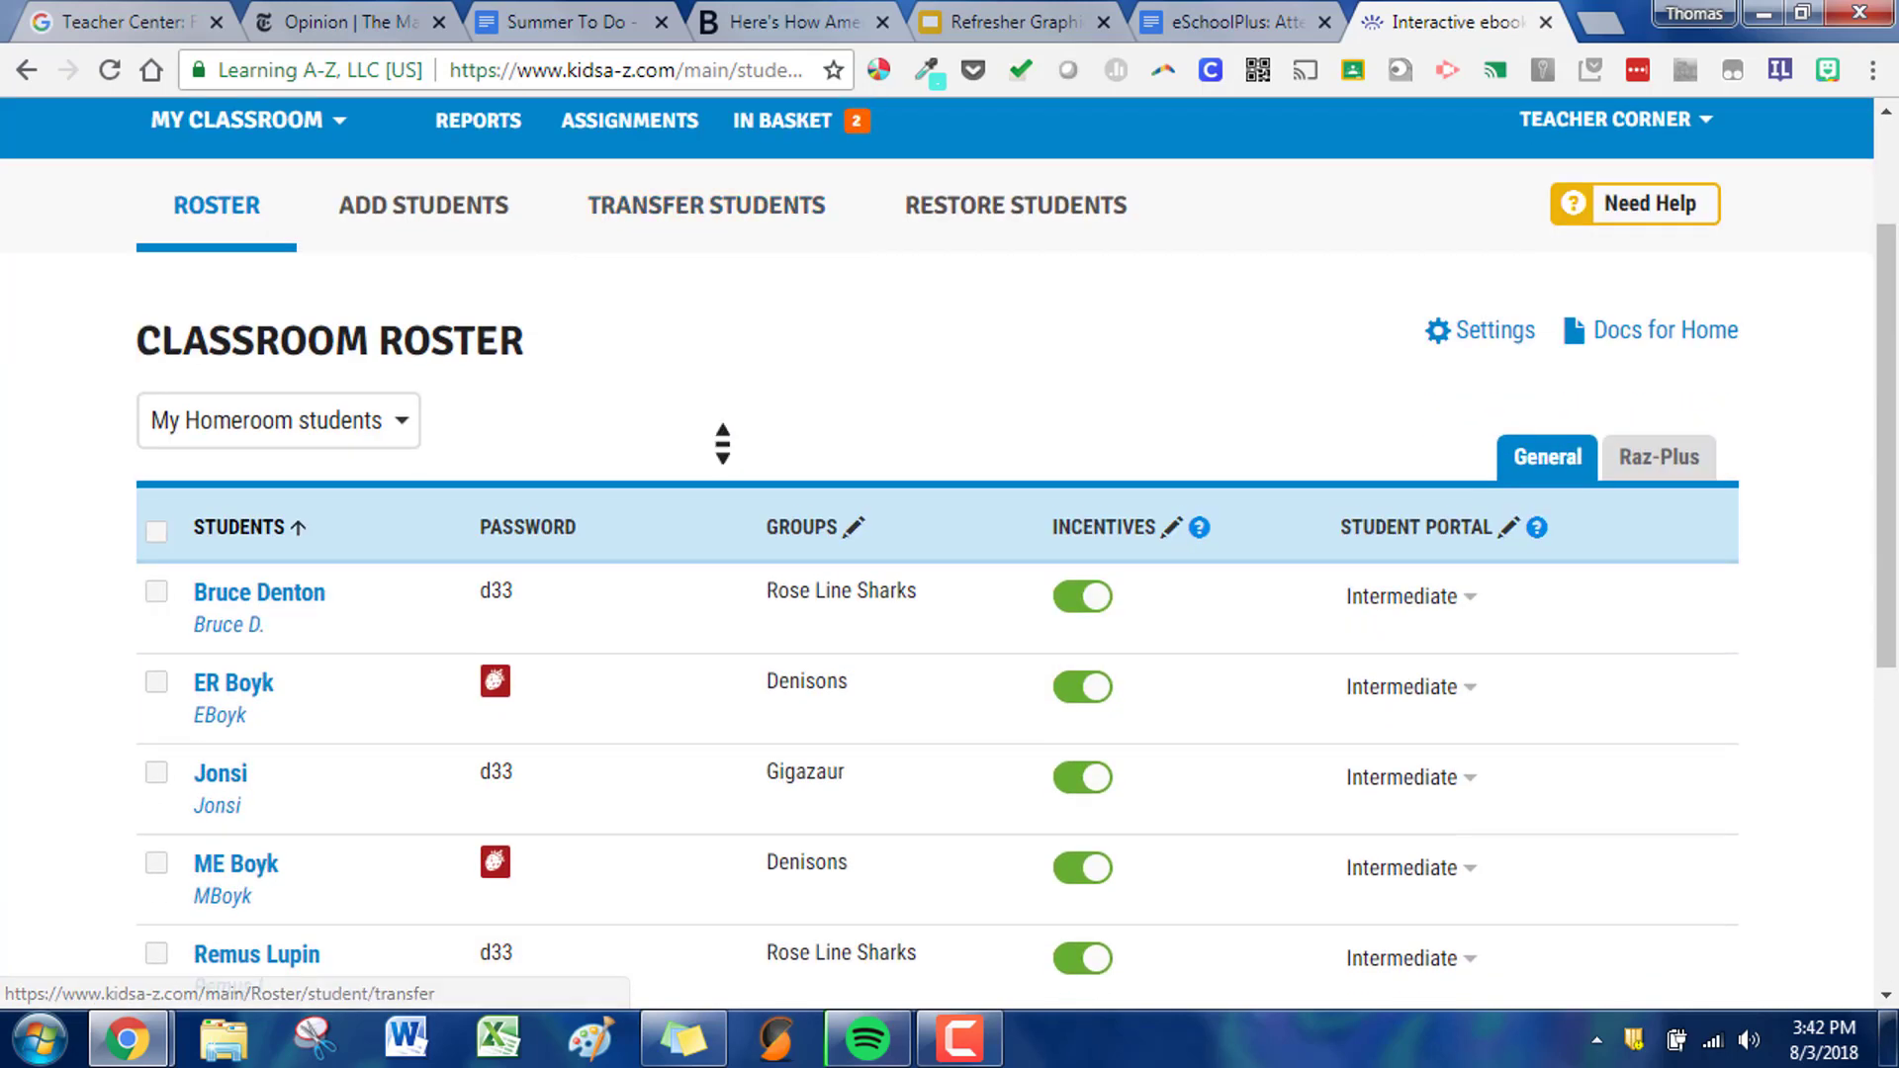
scroll(723, 444, "down", 1)
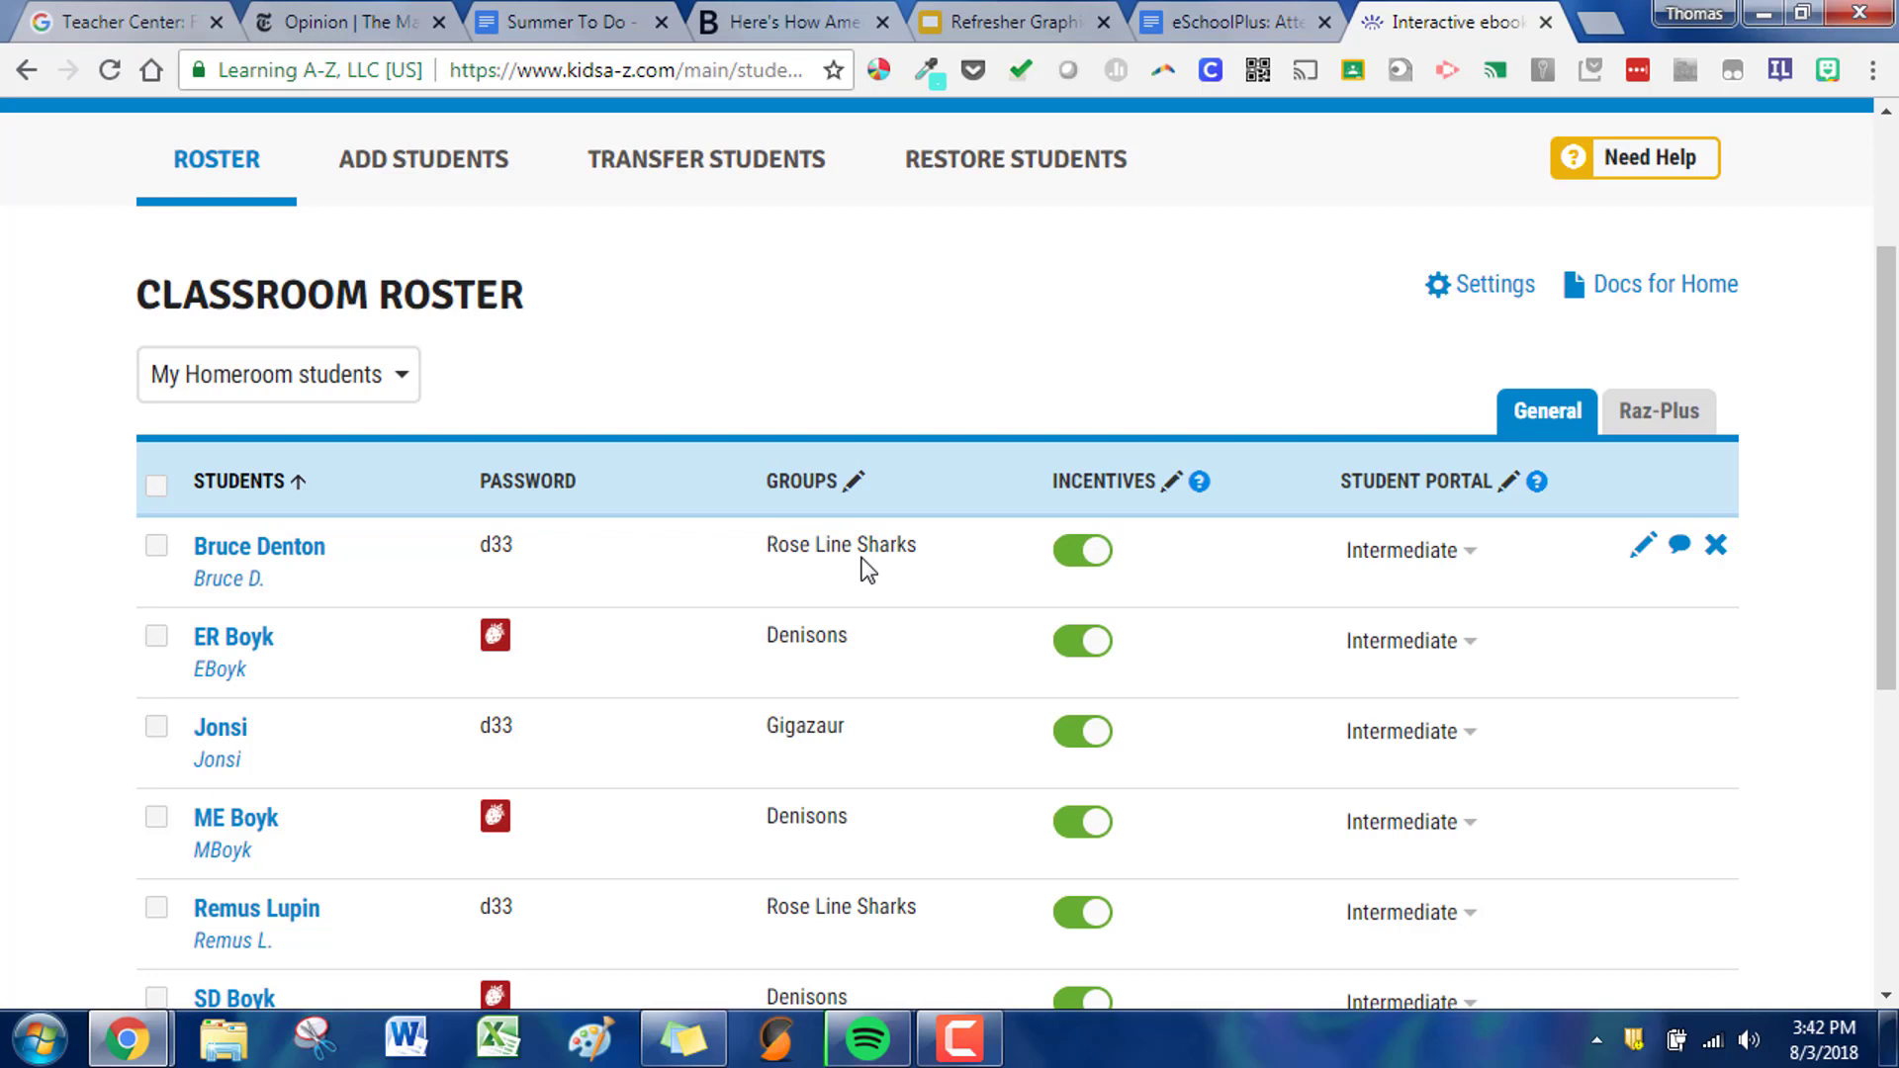
- Add the first three listed students to the Rose Line Sharks group, and clear the student selection
left_click(156, 640)
left_click(156, 732)
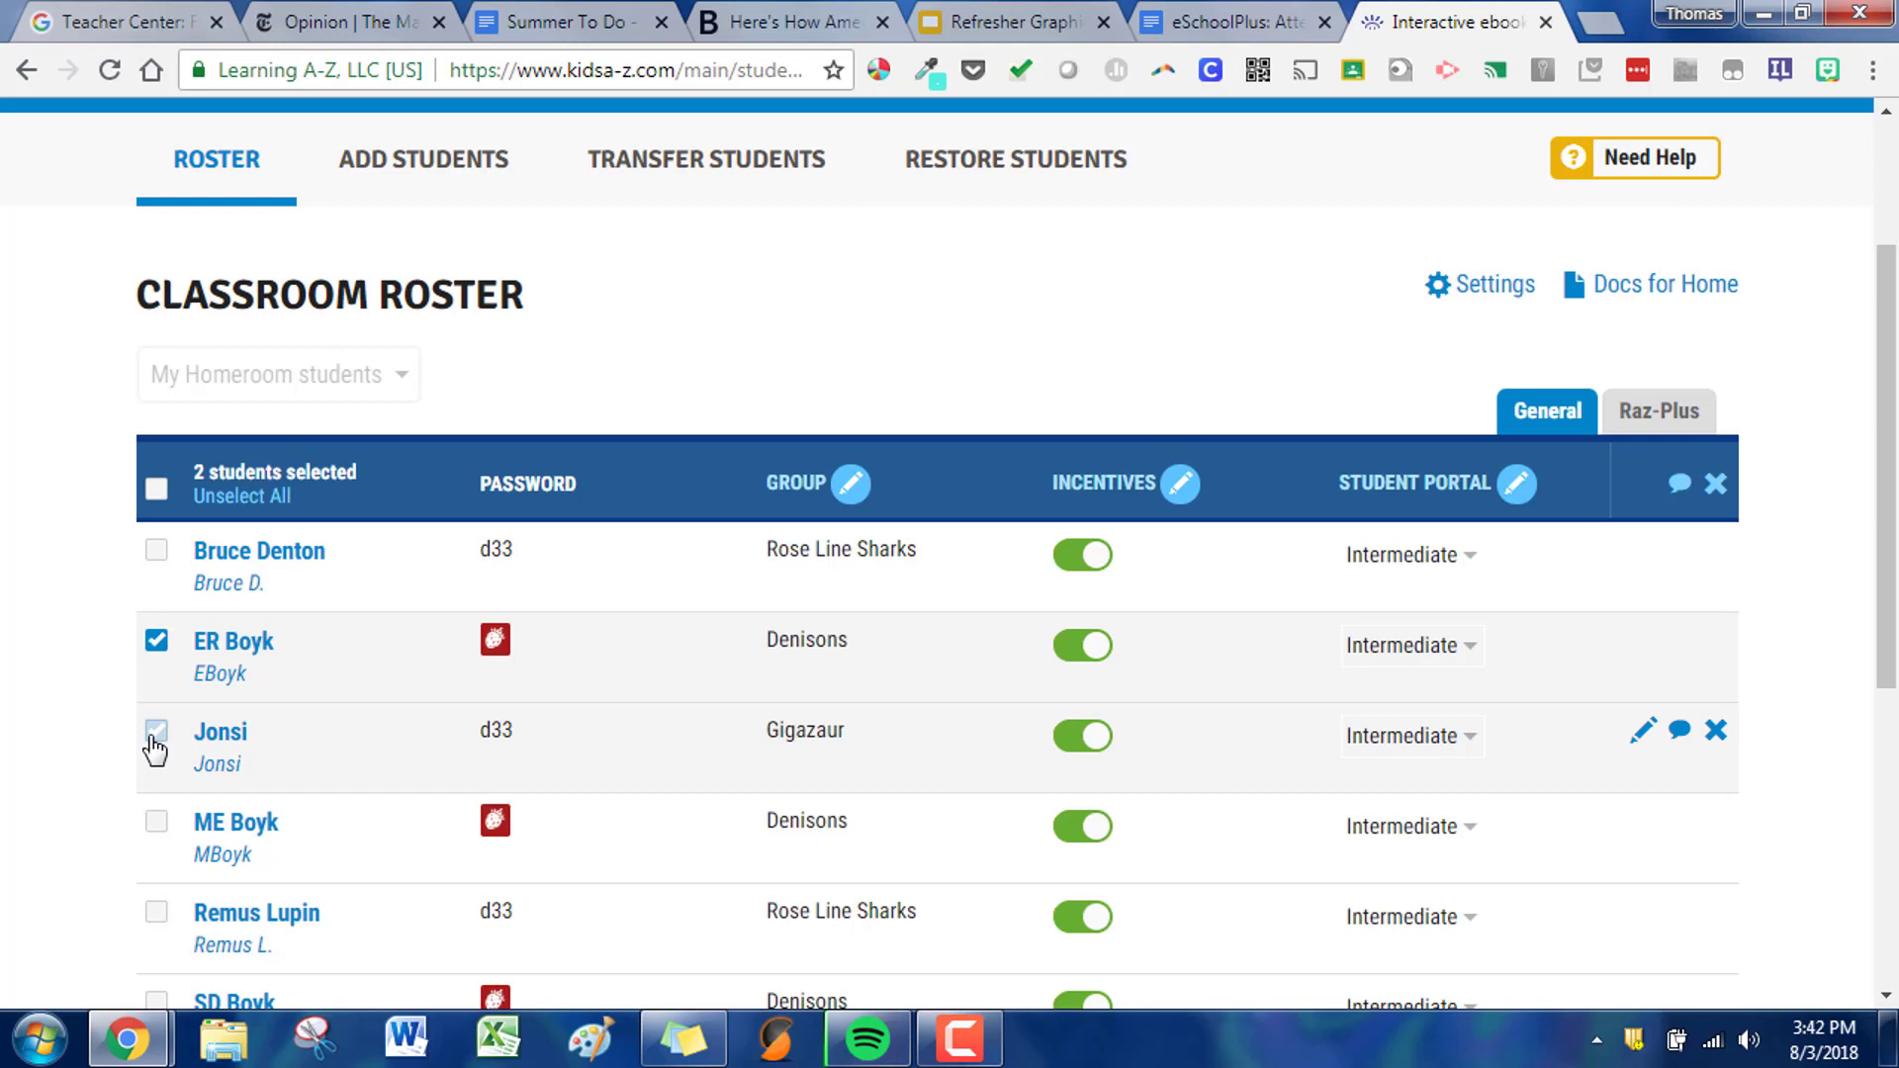
left_click(156, 551)
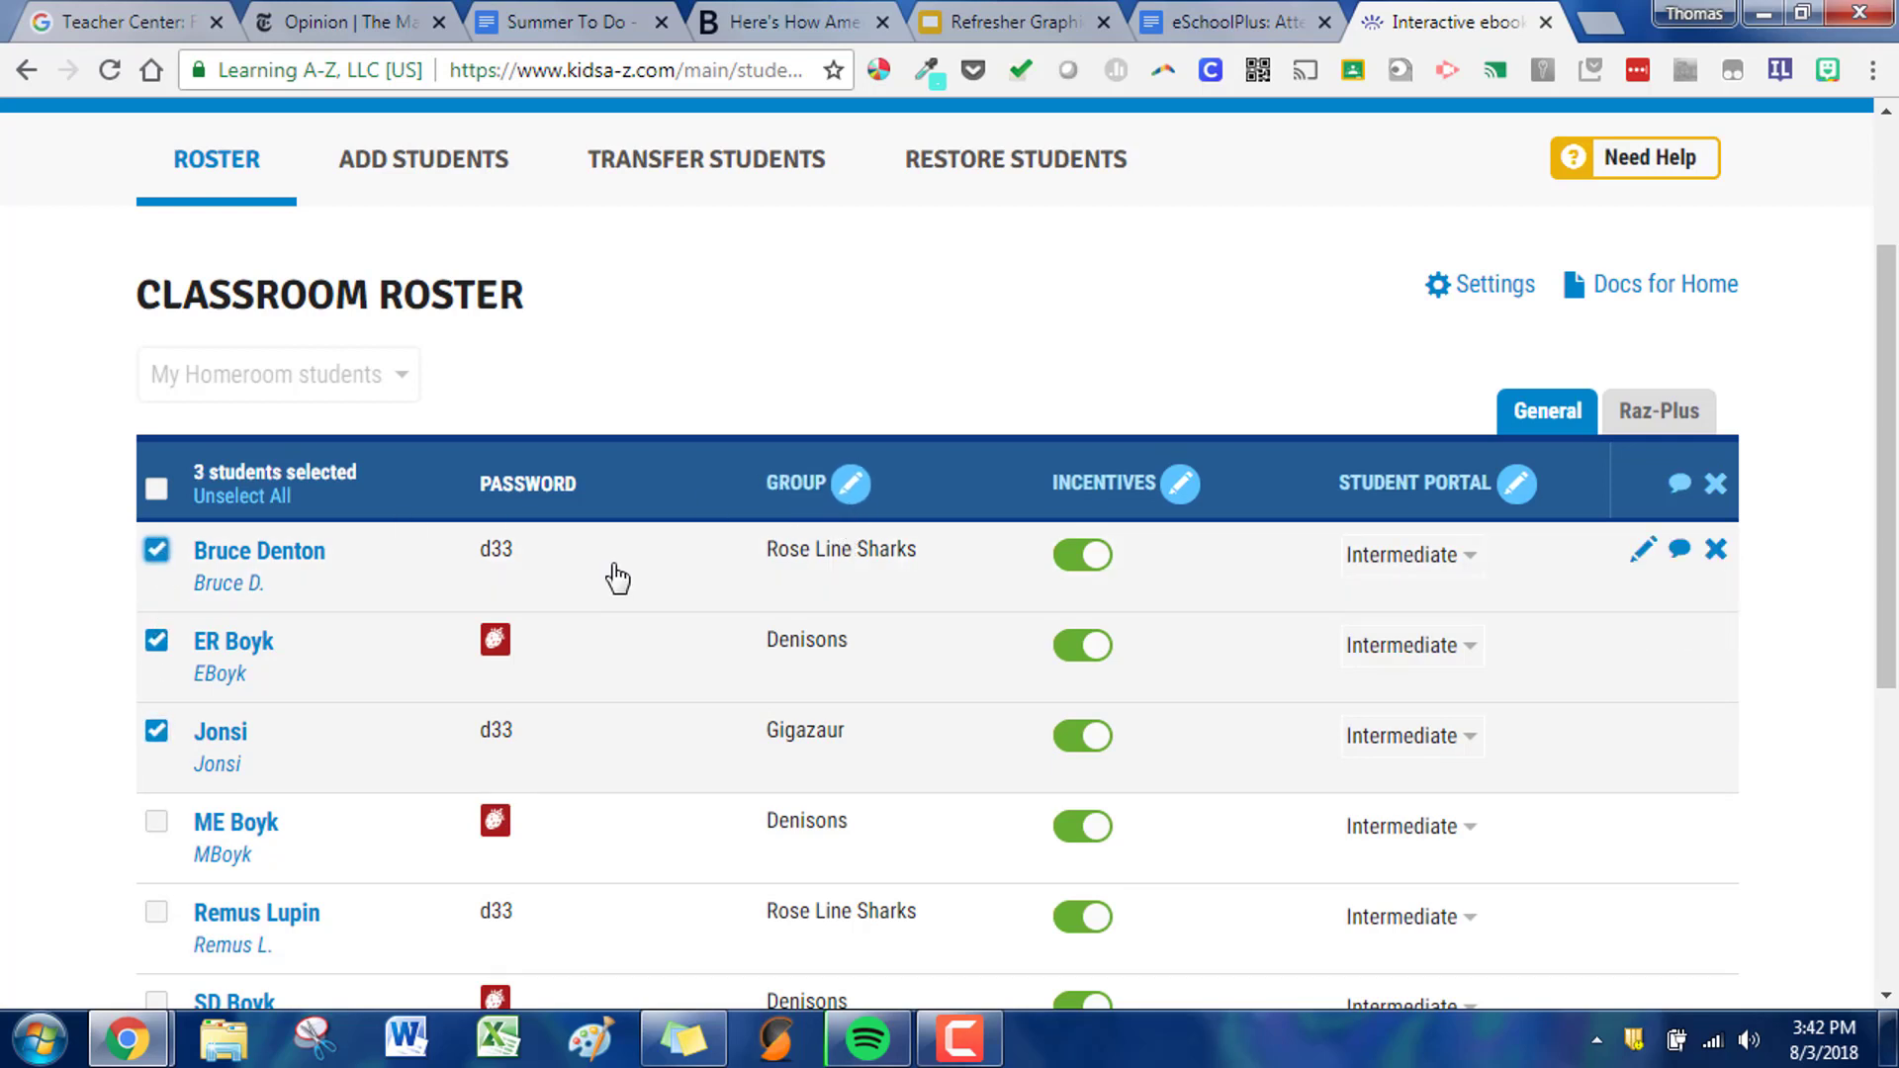
left_click(857, 503)
left_click(797, 596)
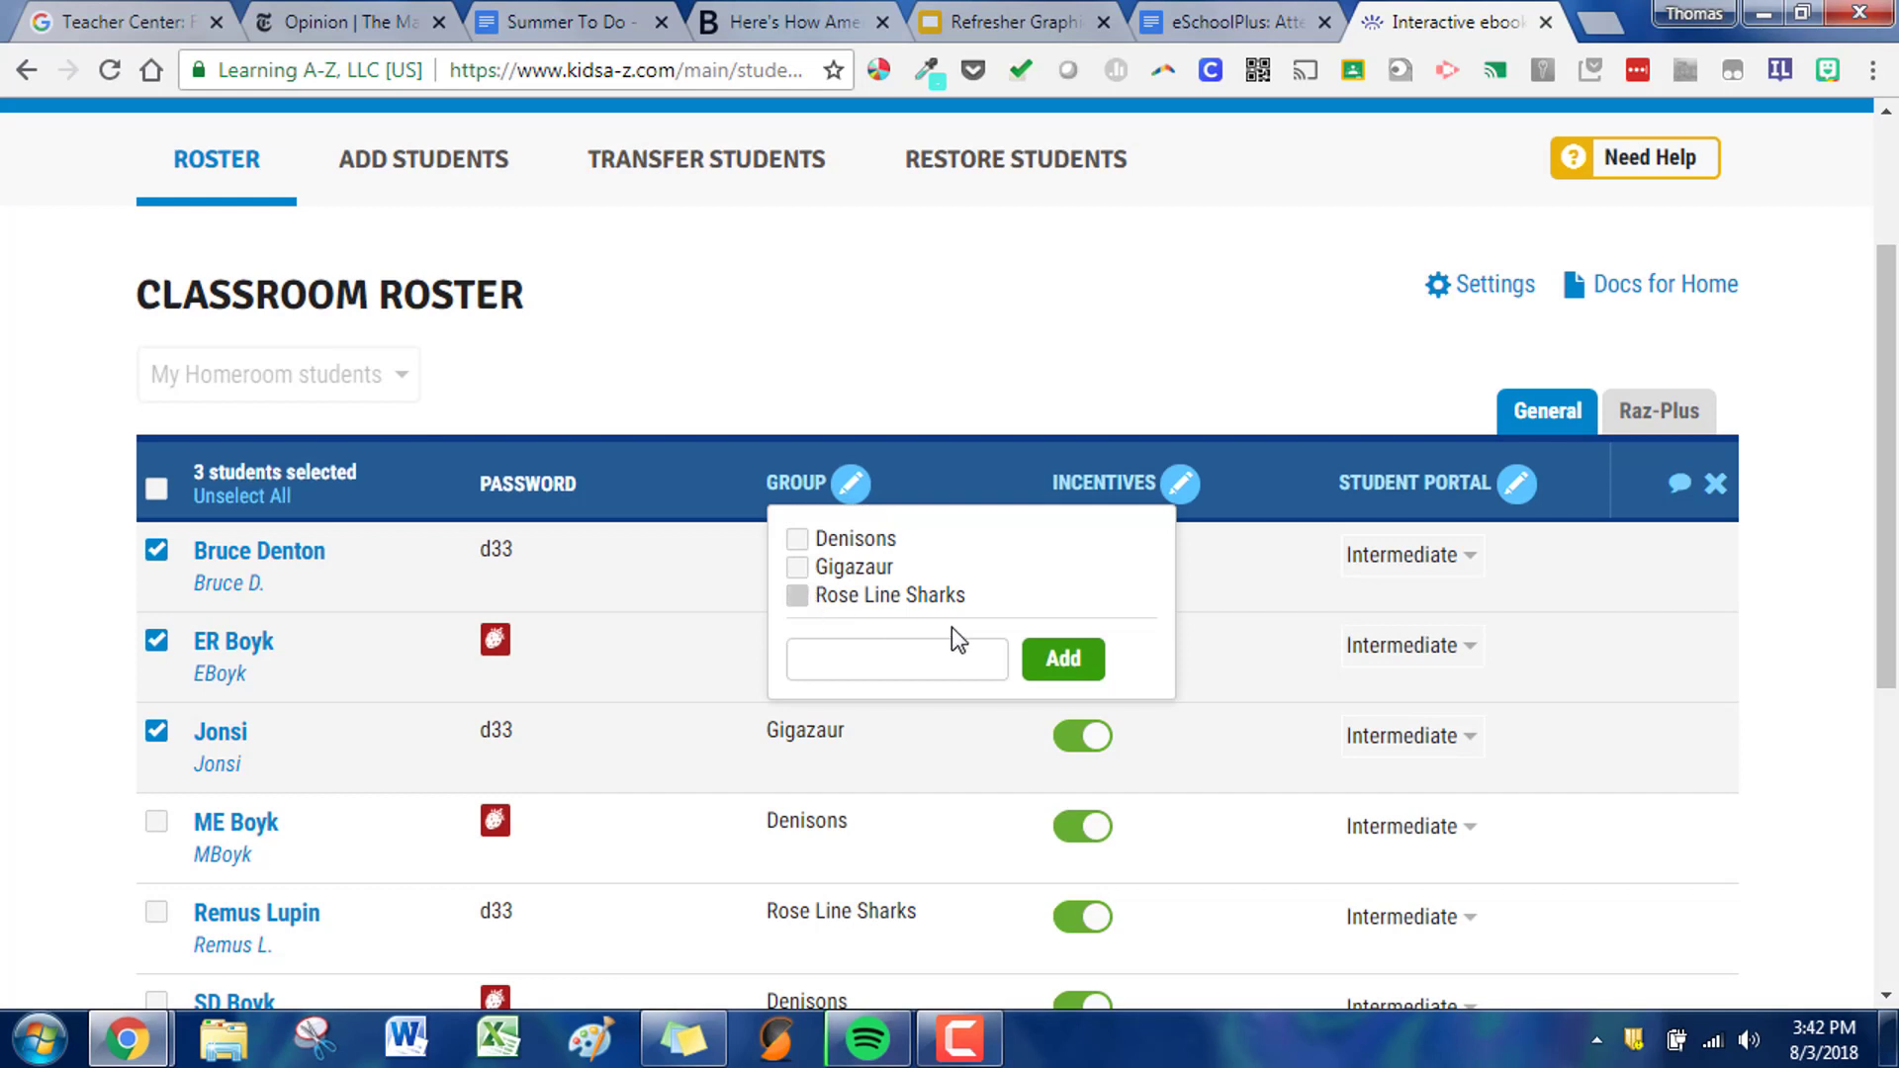
left_click(935, 789)
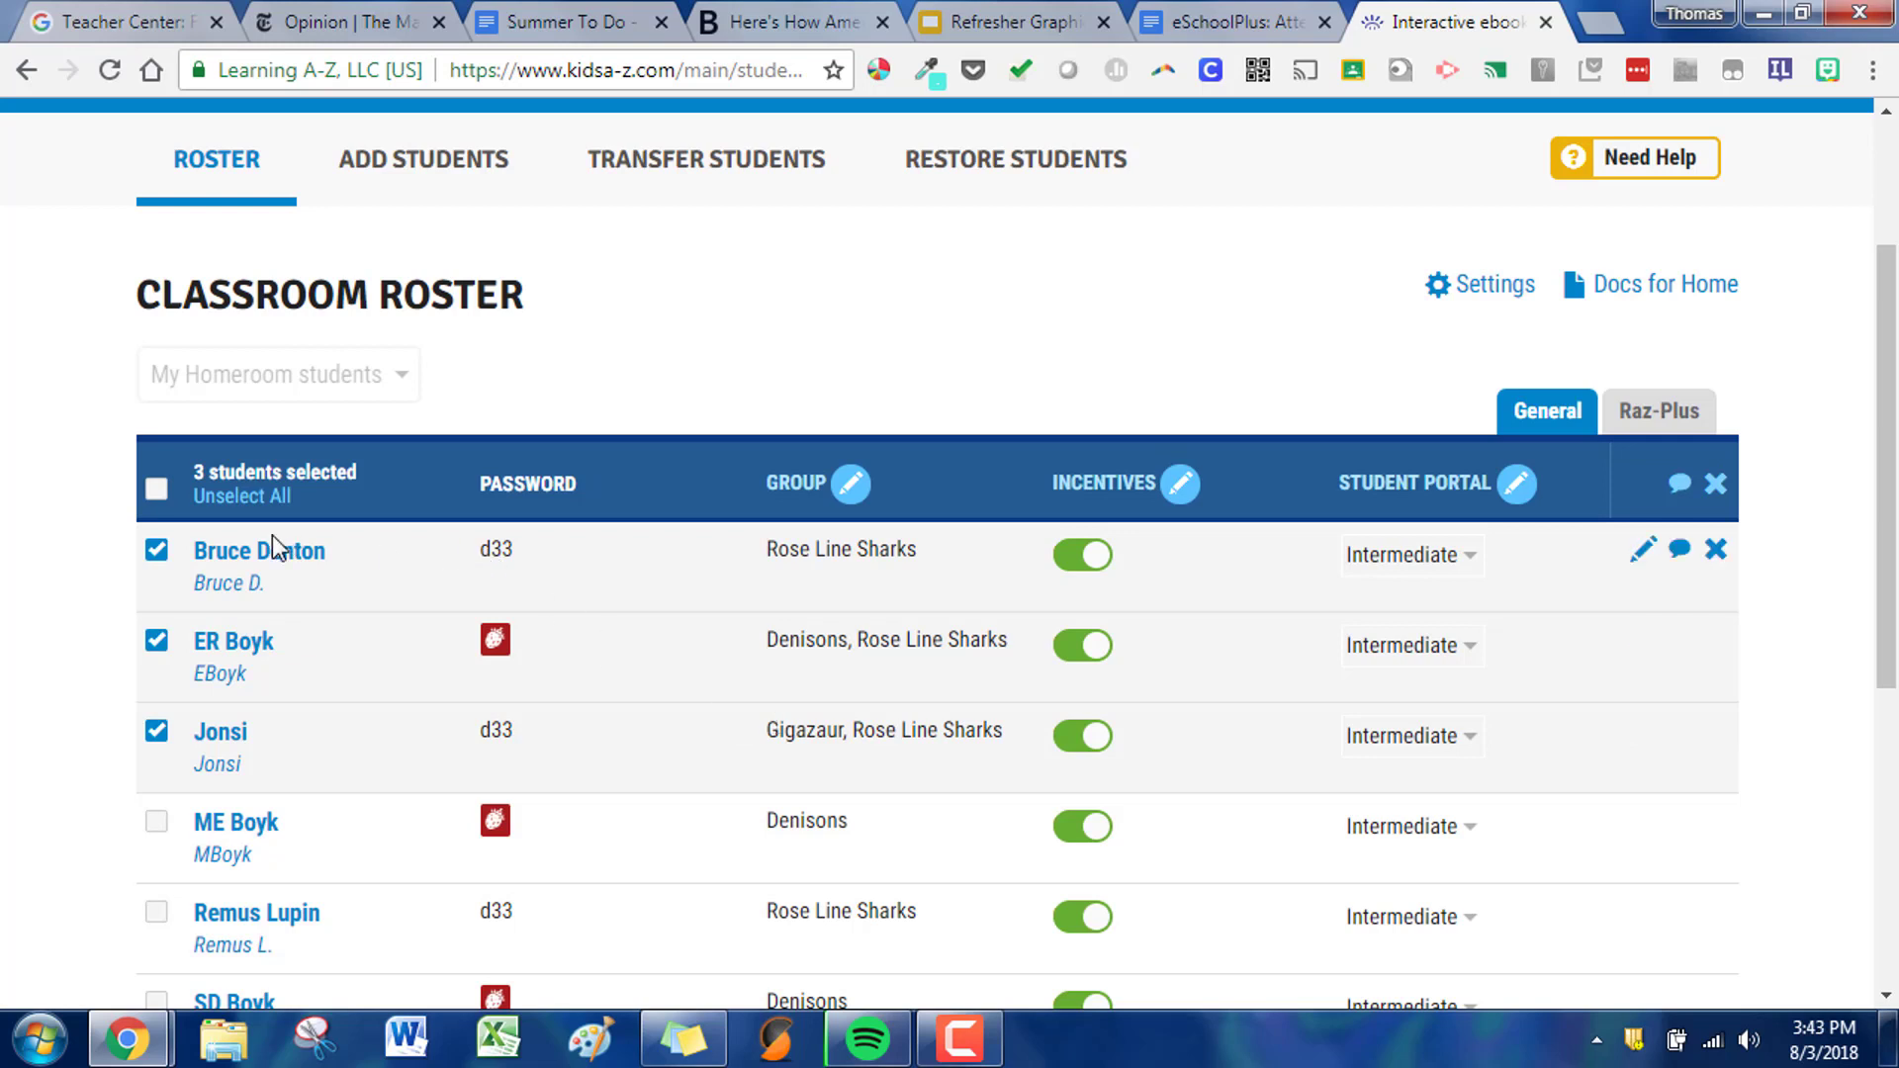
left_click(157, 550)
left_click(157, 640)
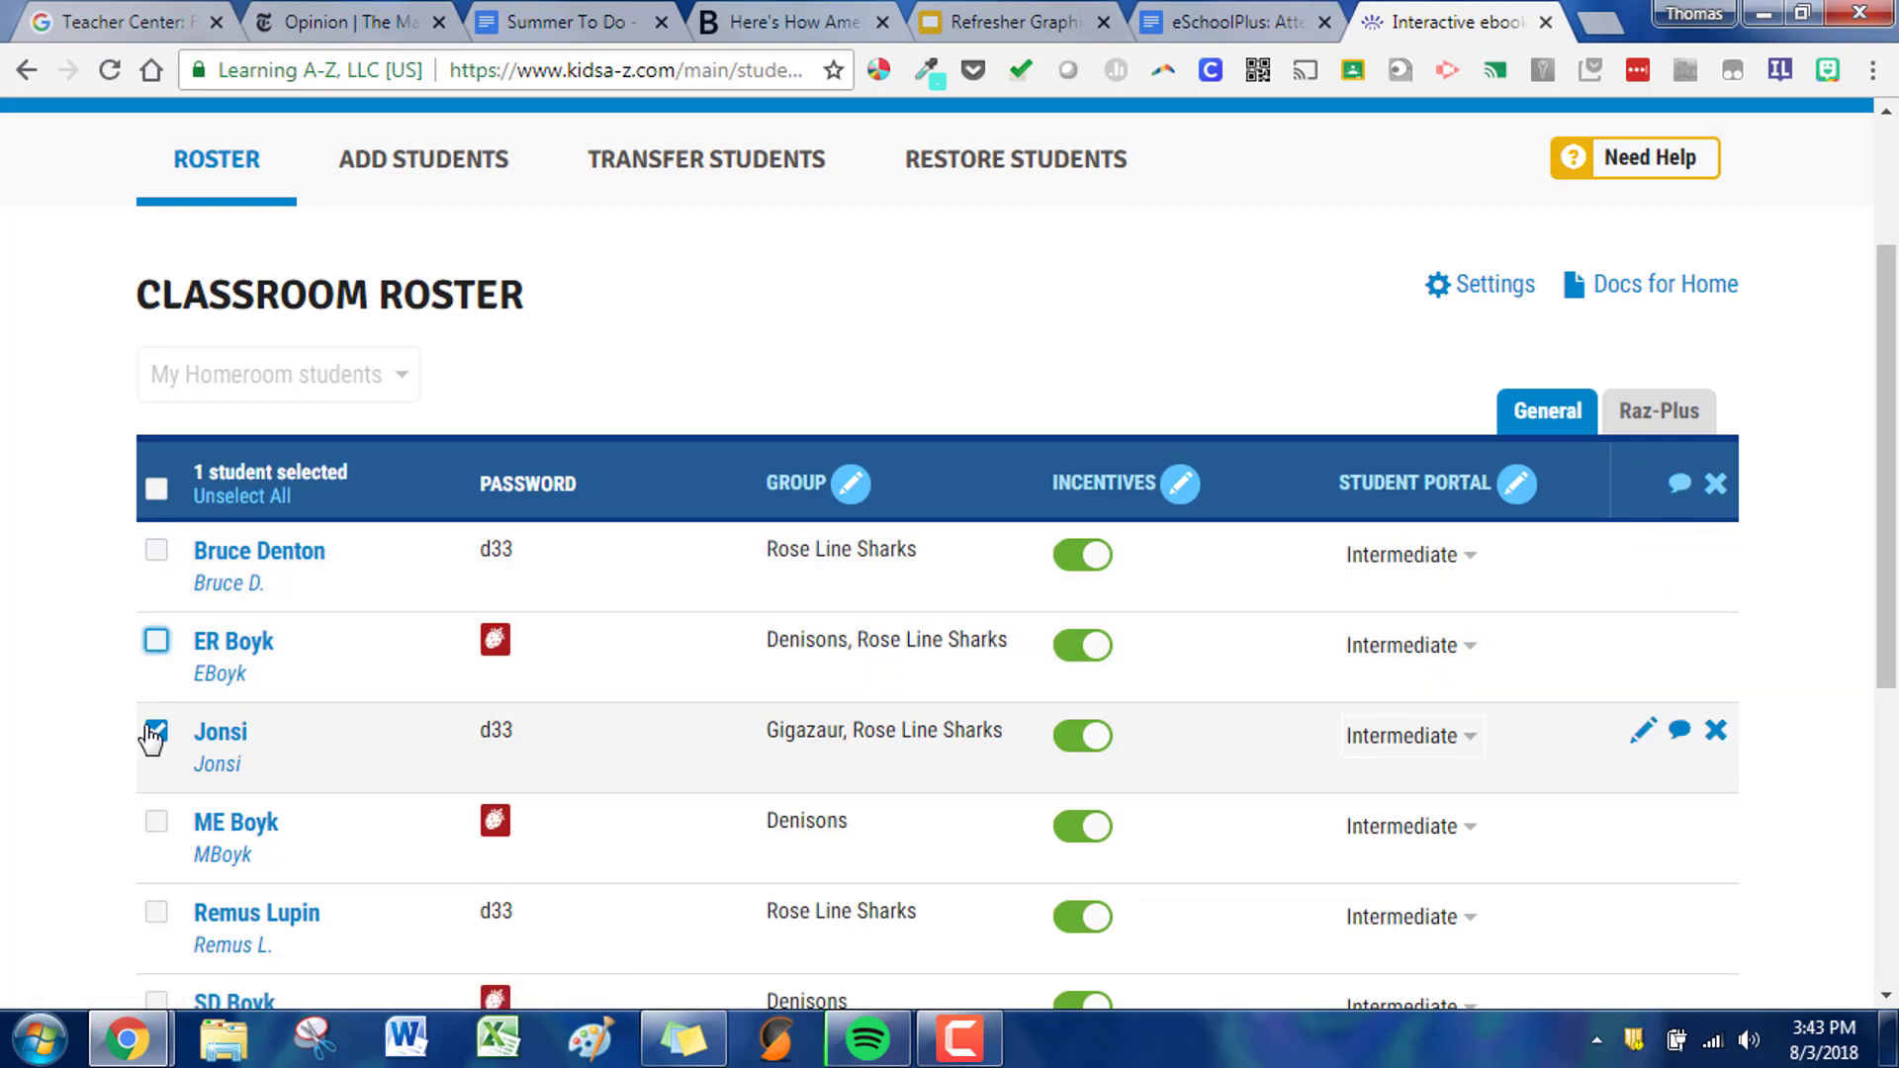
left_click(157, 731)
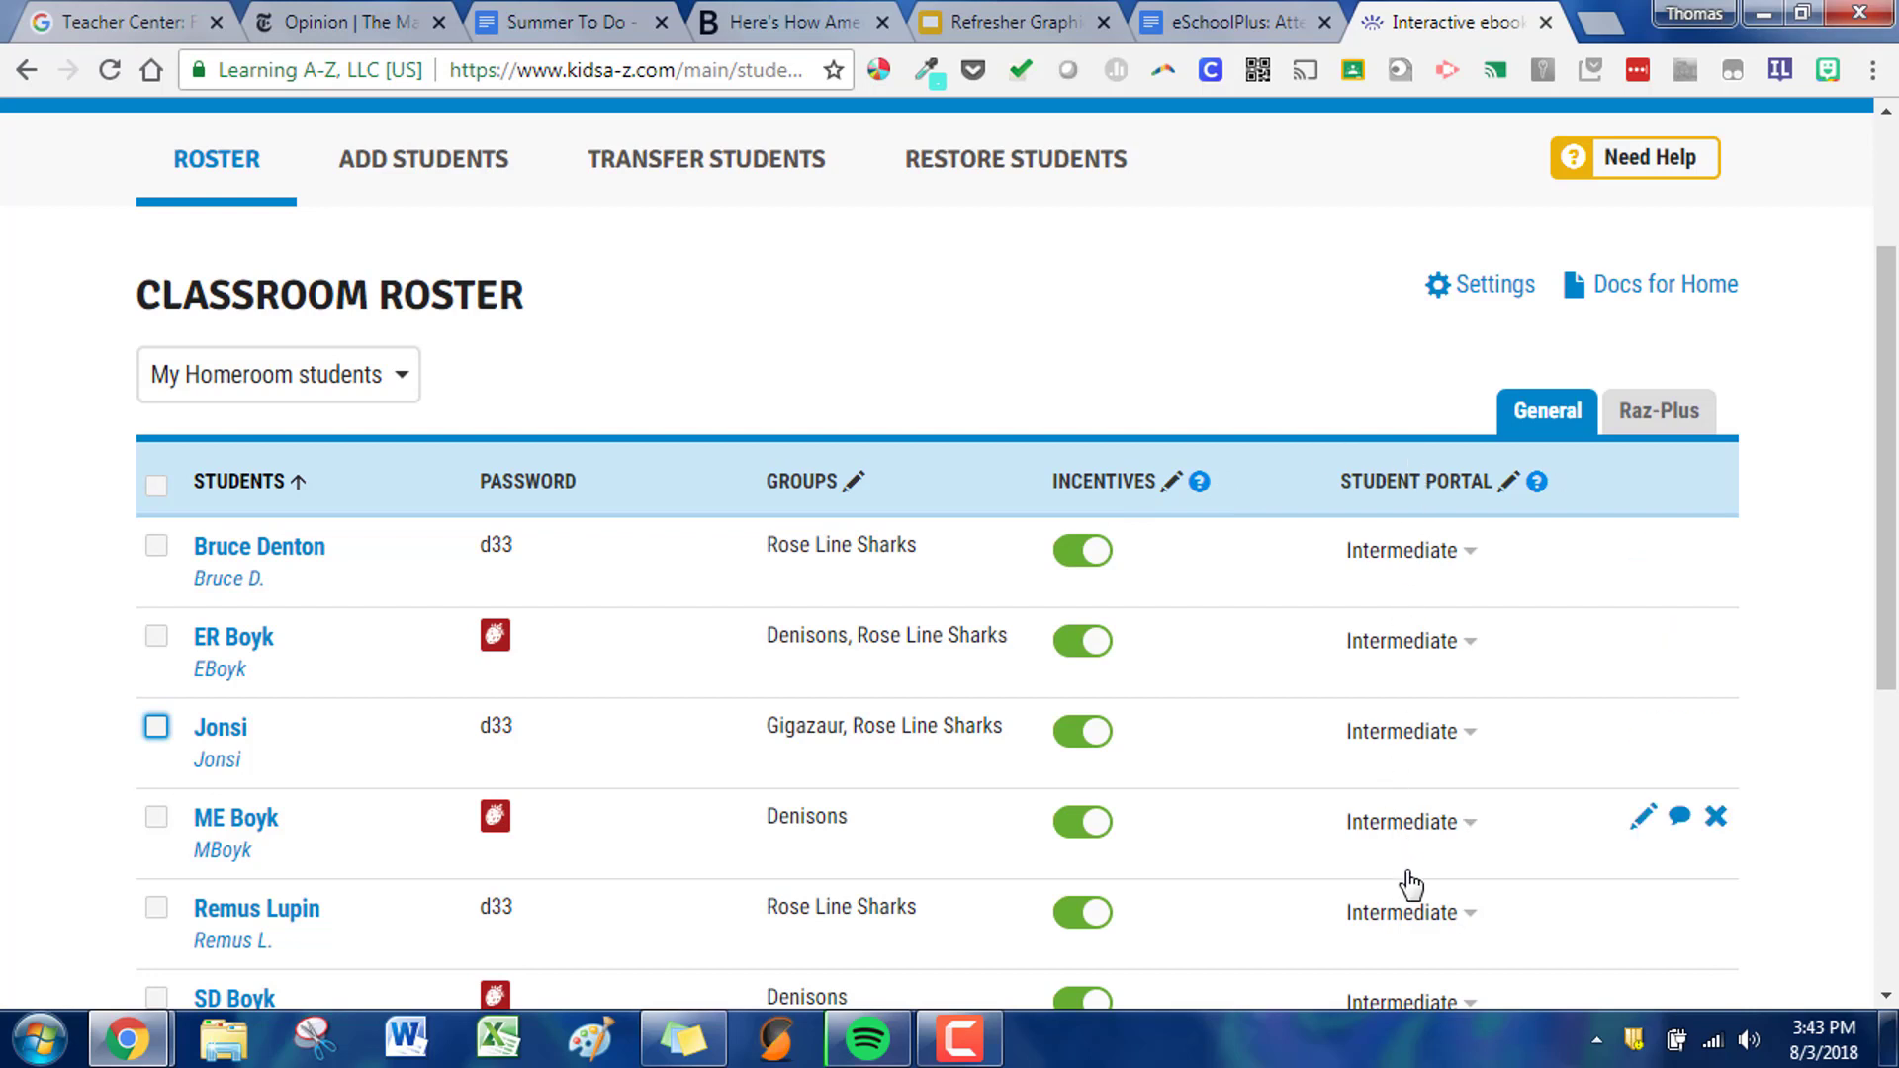
- Check the first student's Student Portal options and show the roster's Raz-Plus settings
left_click(1451, 550)
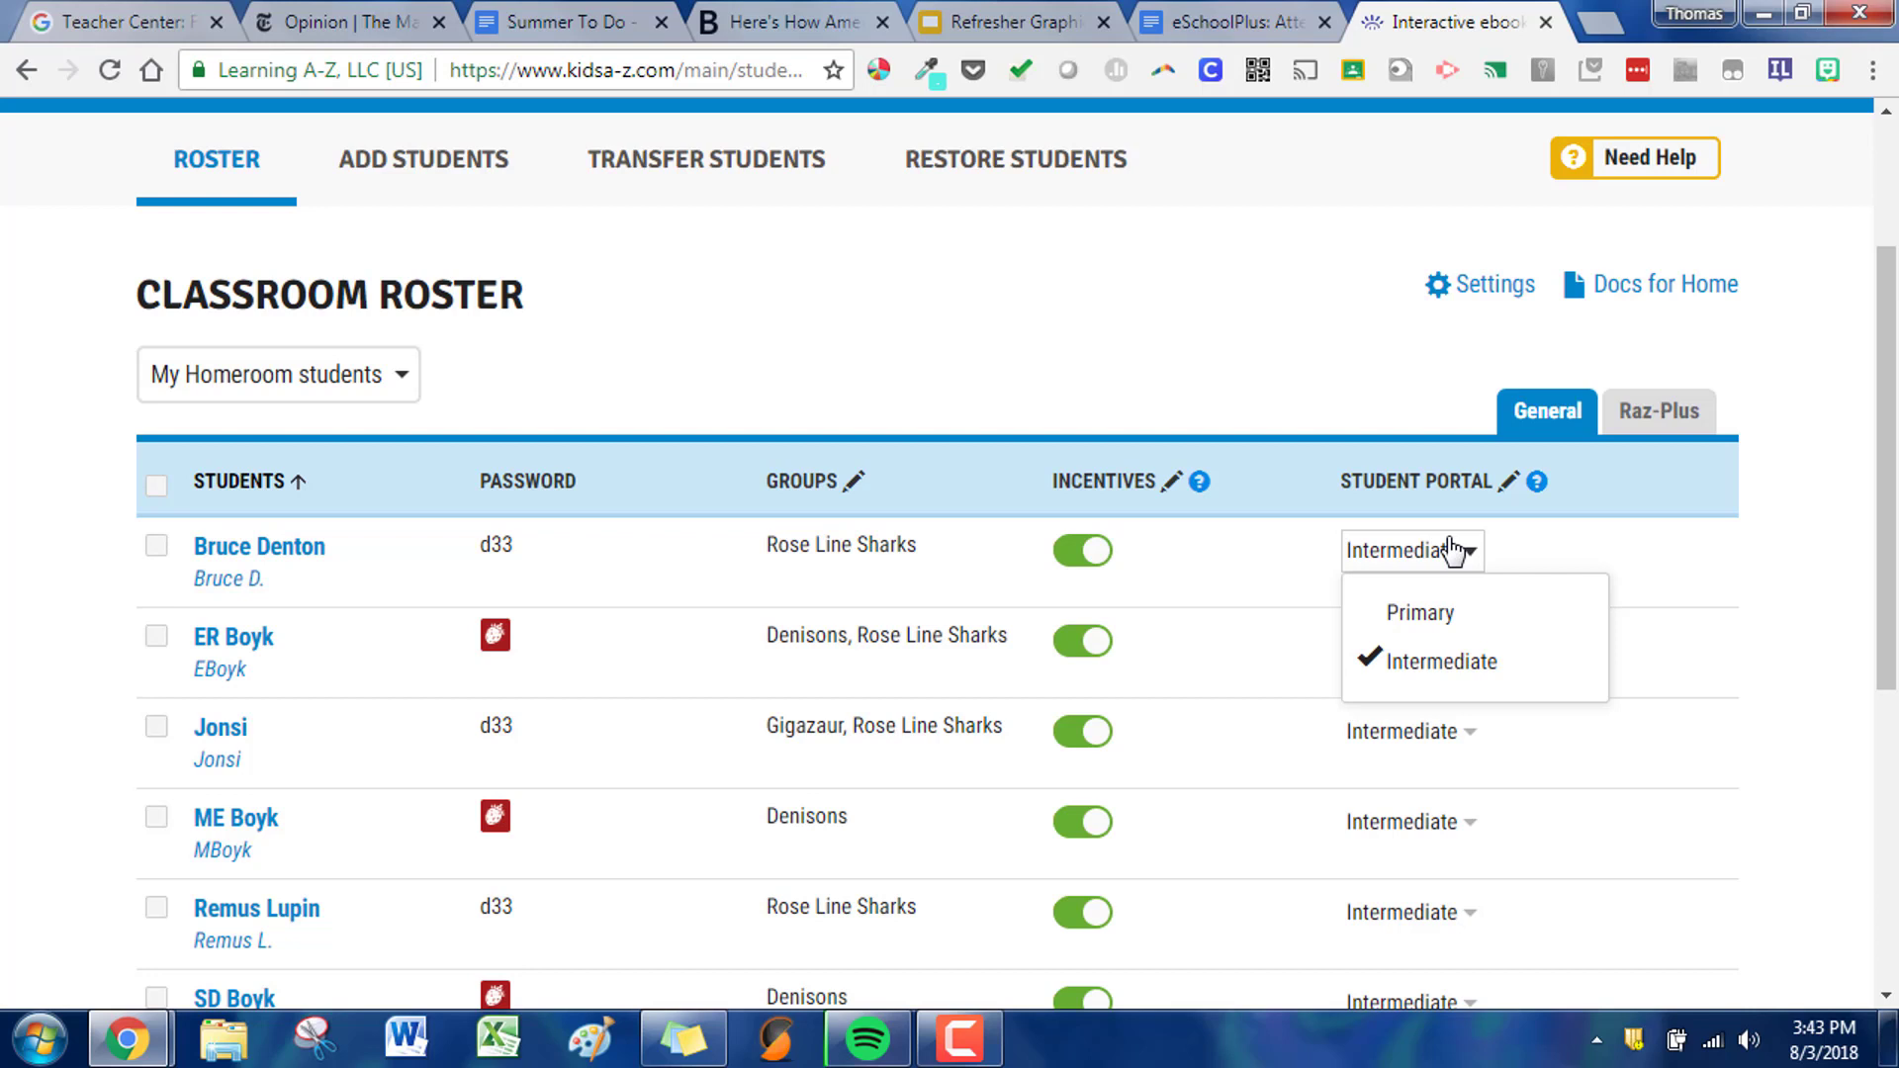
left_click(1452, 551)
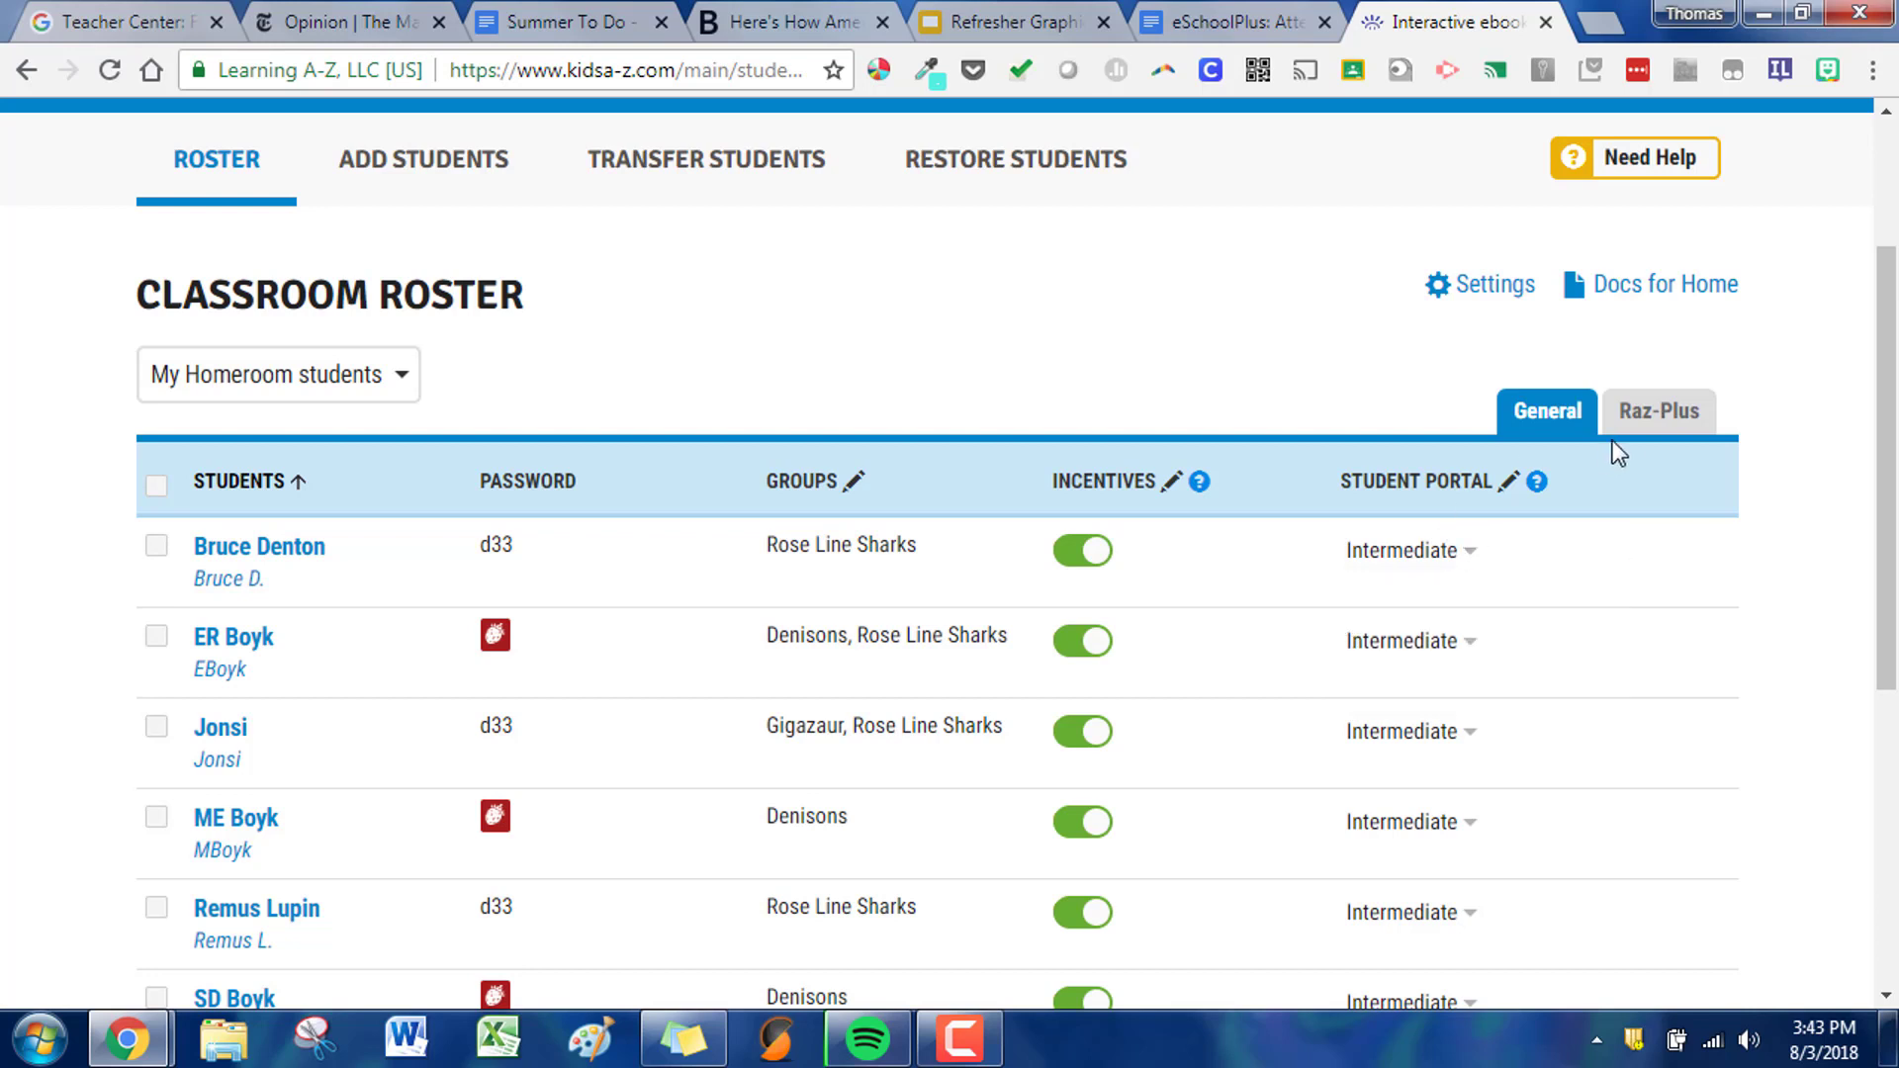
left_click(1667, 423)
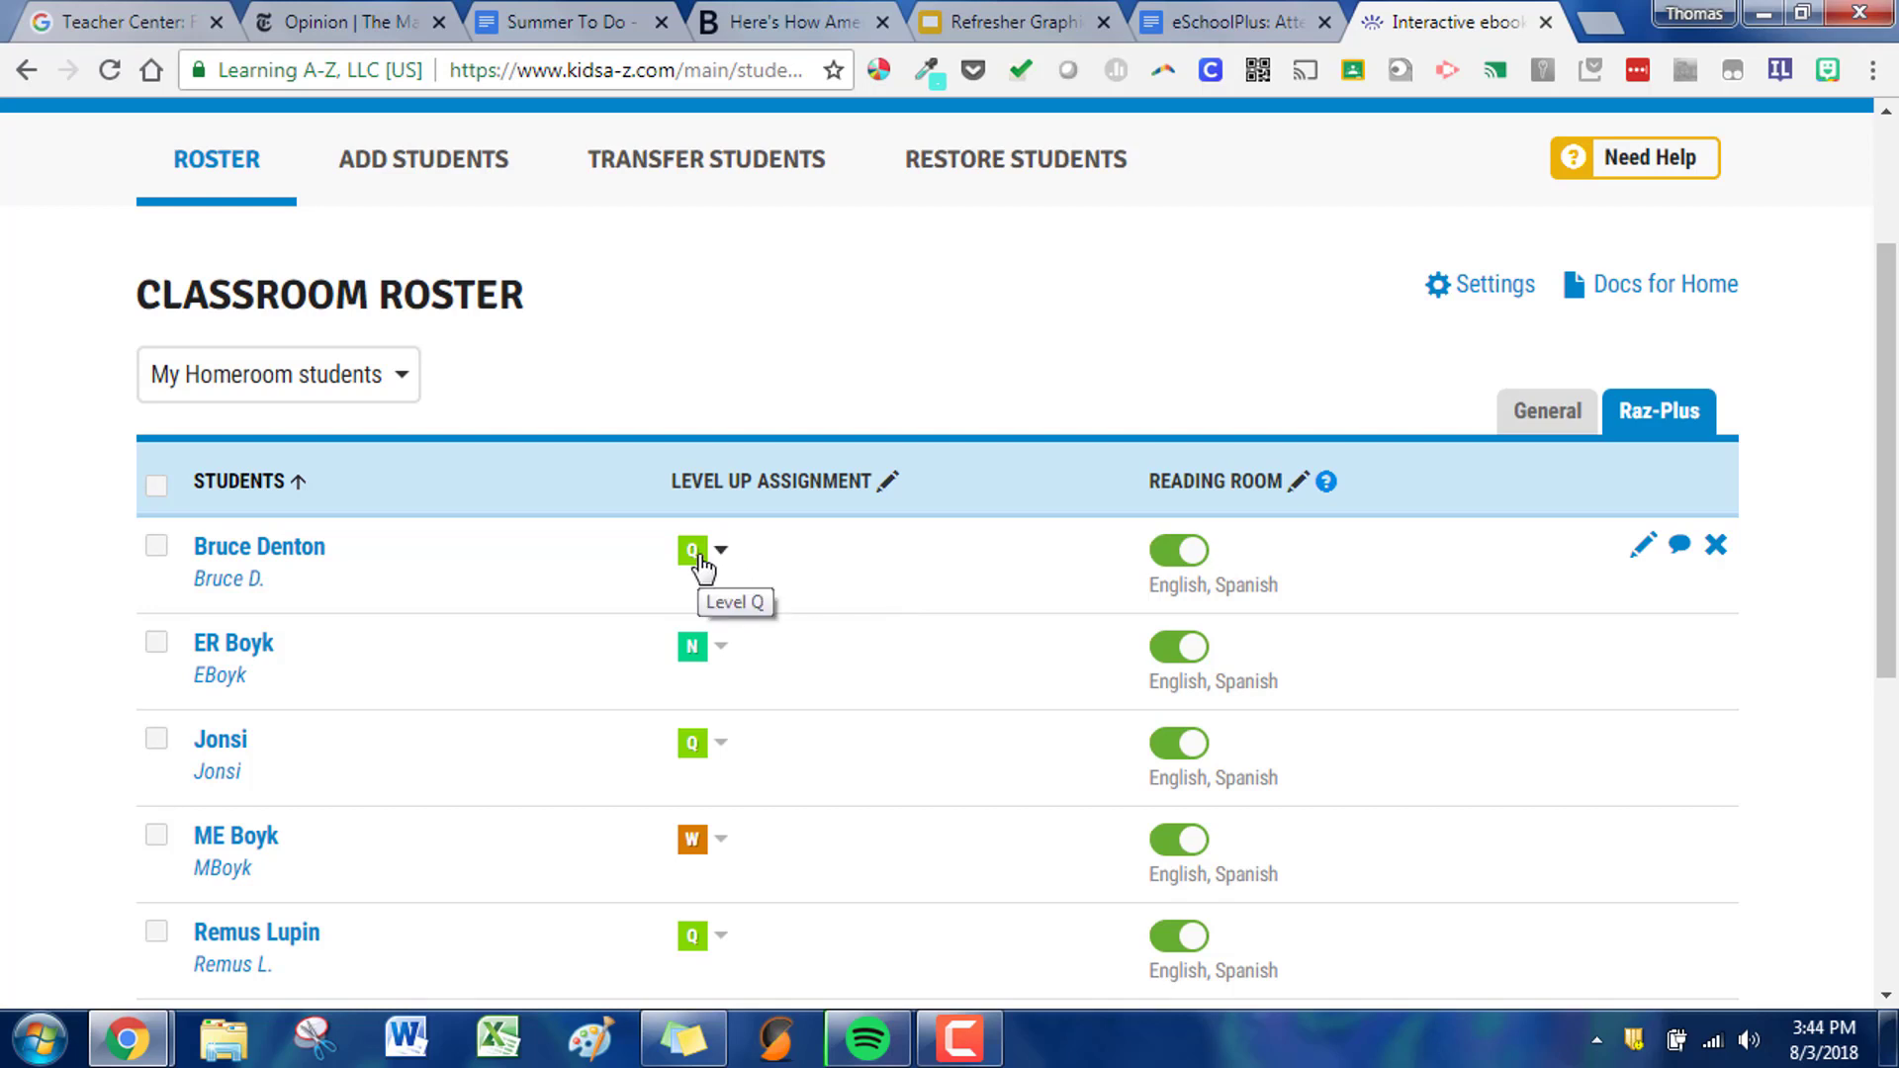
- Open the Reading Room customization for the first listed student
left_click(156, 545)
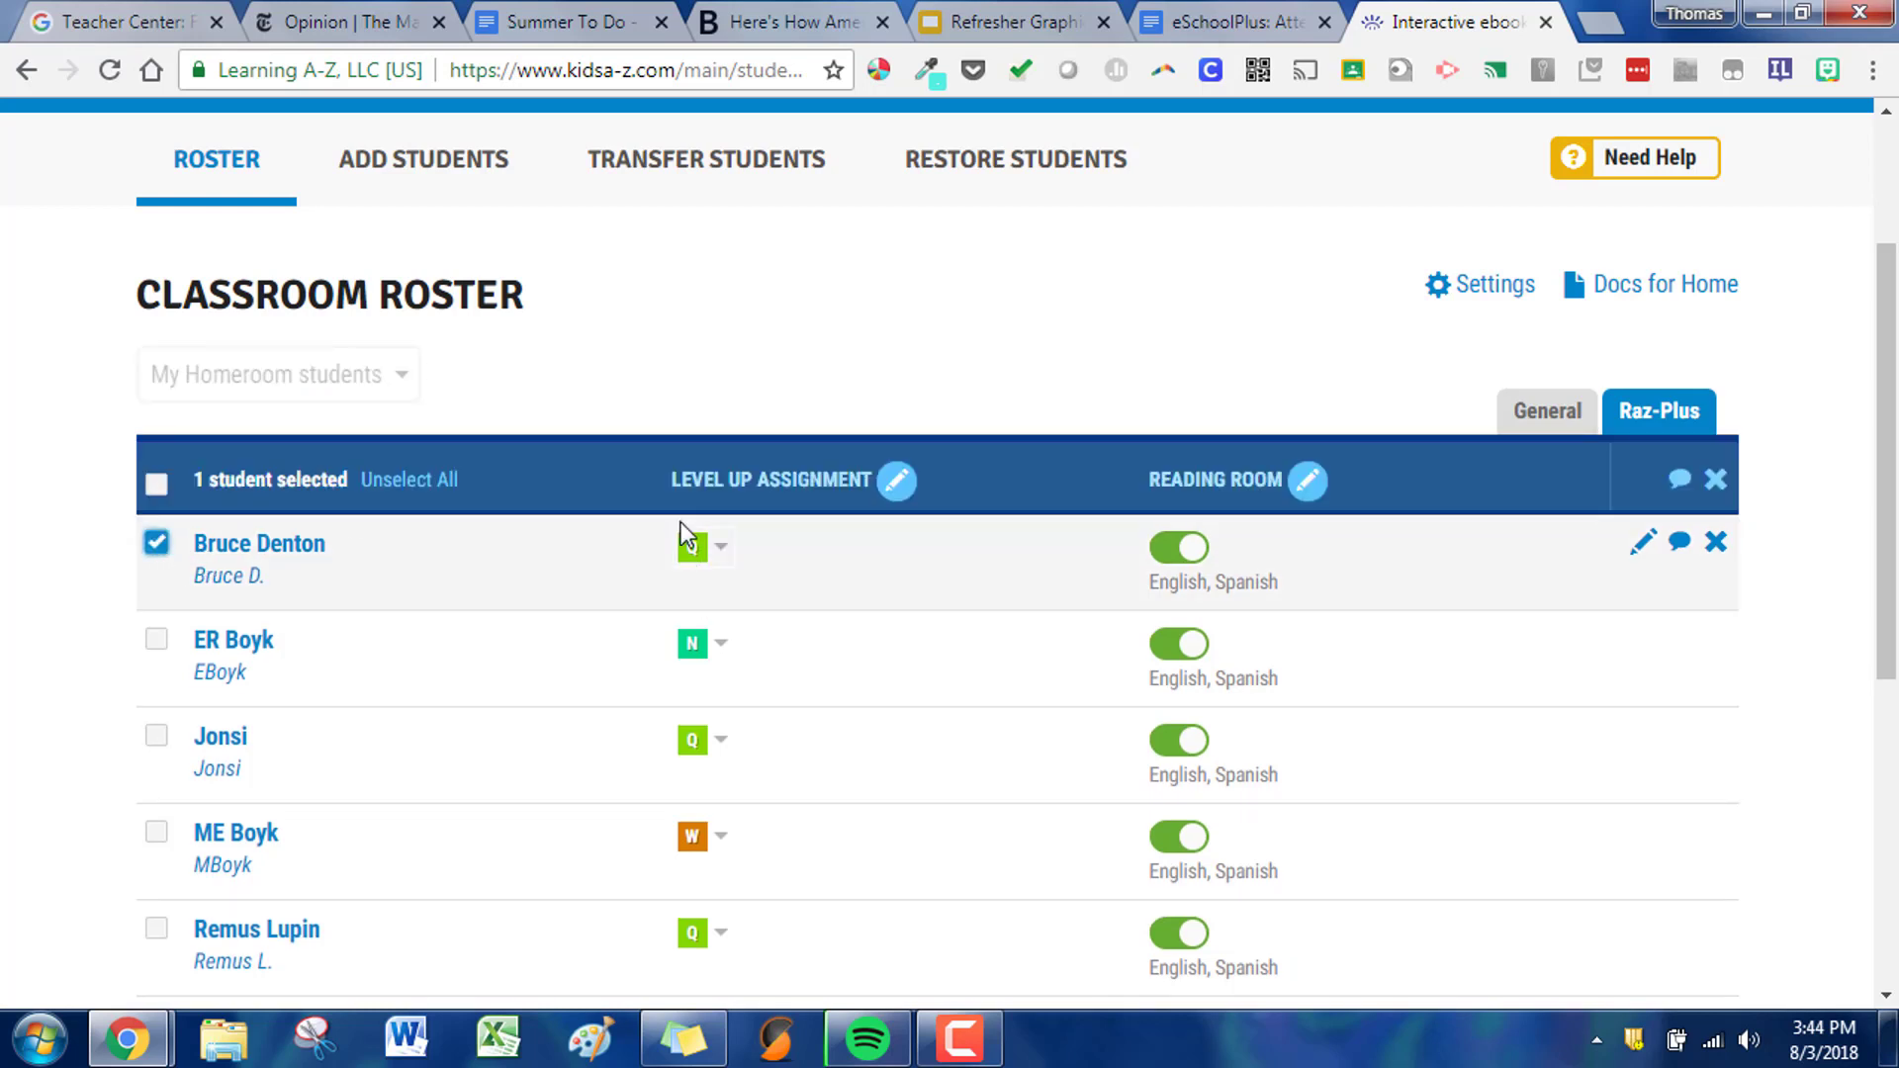
left_click(1319, 494)
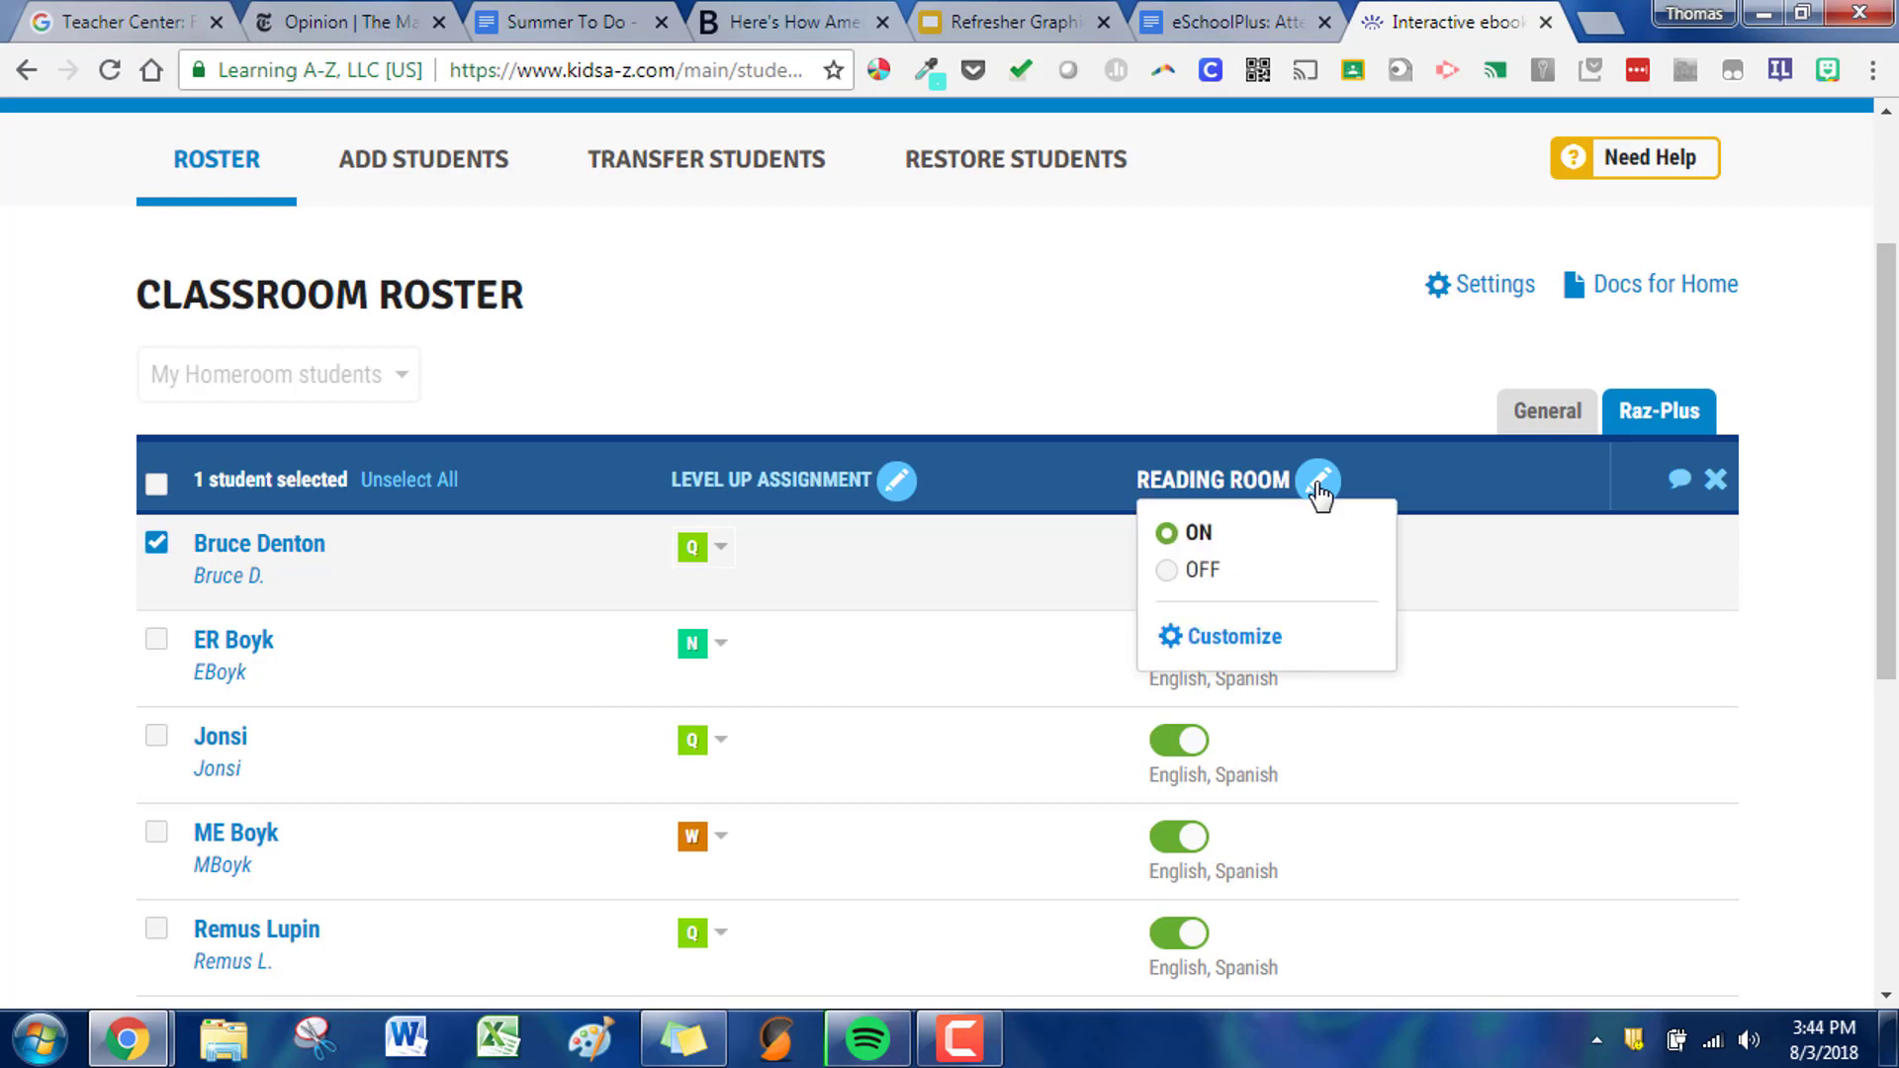
left_click(1227, 641)
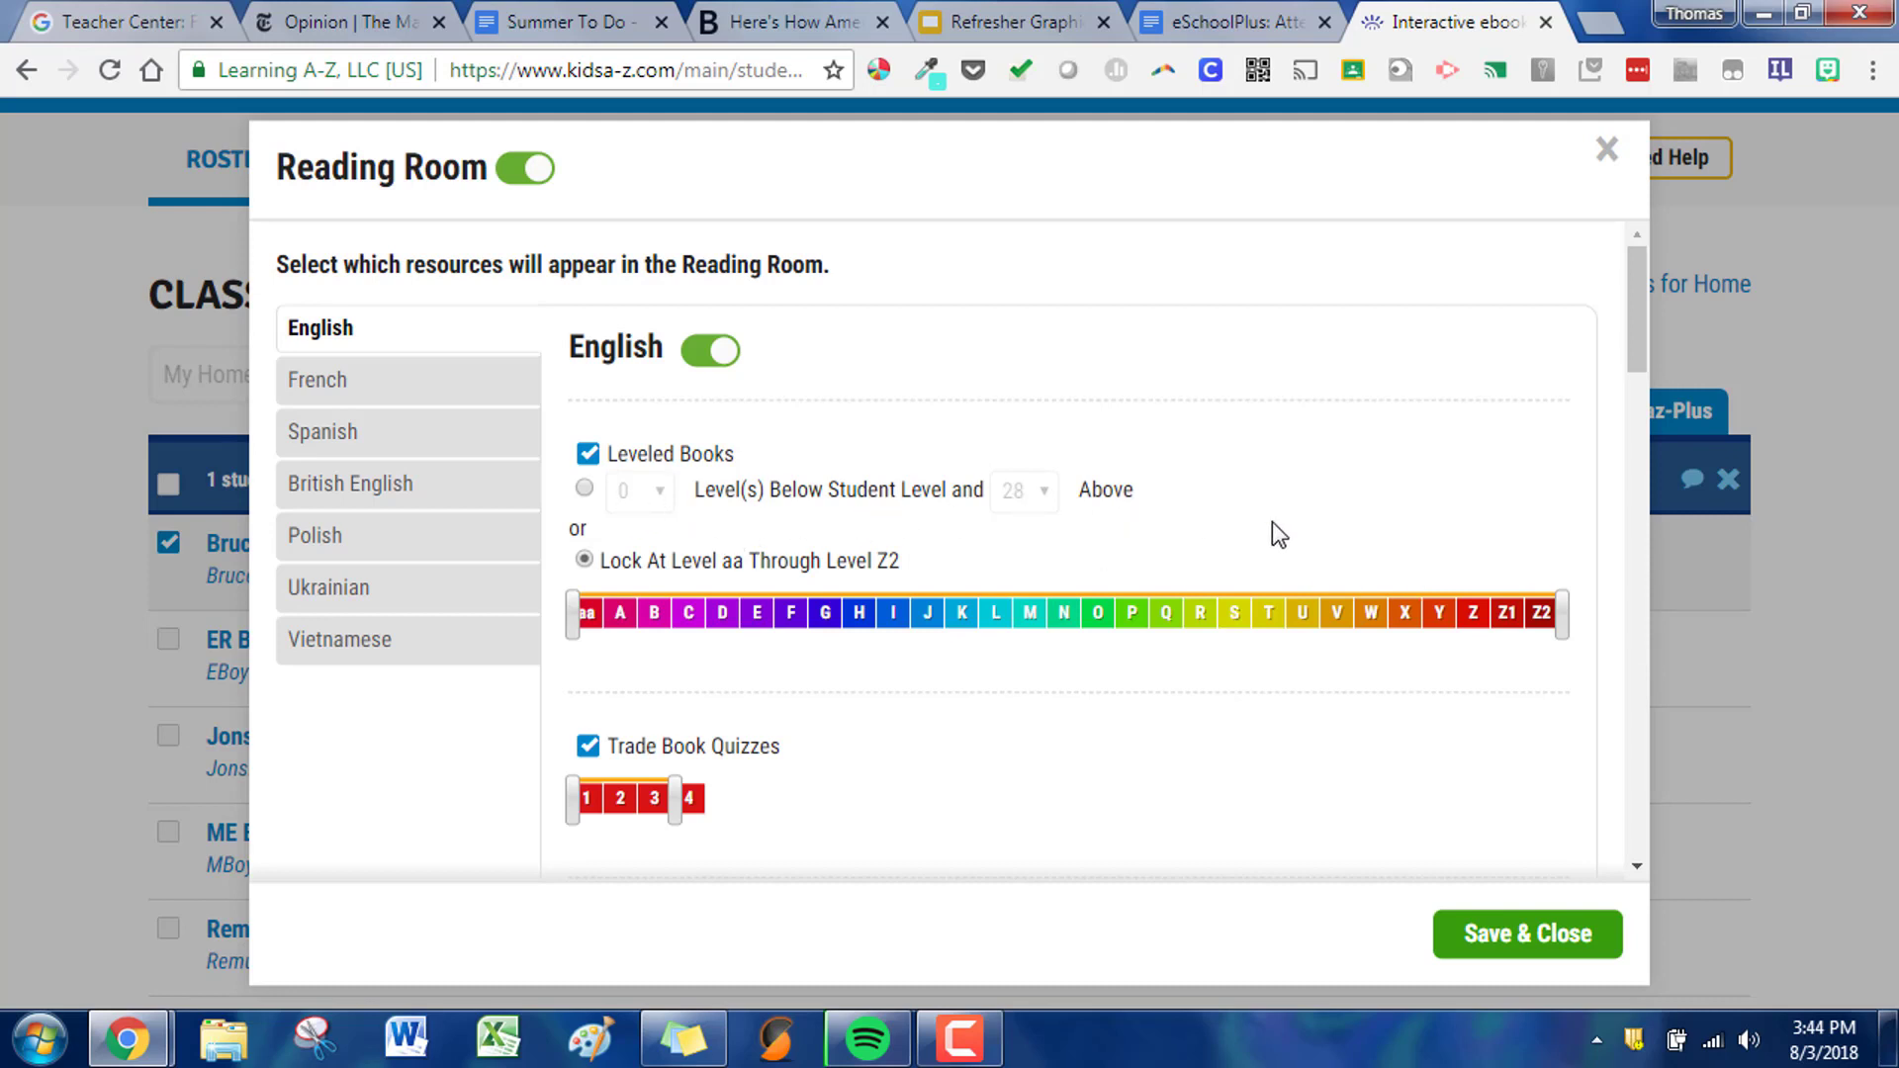
- Lock the English leveled books at level K through level O
left_click_drag(1562, 623, 1126, 641)
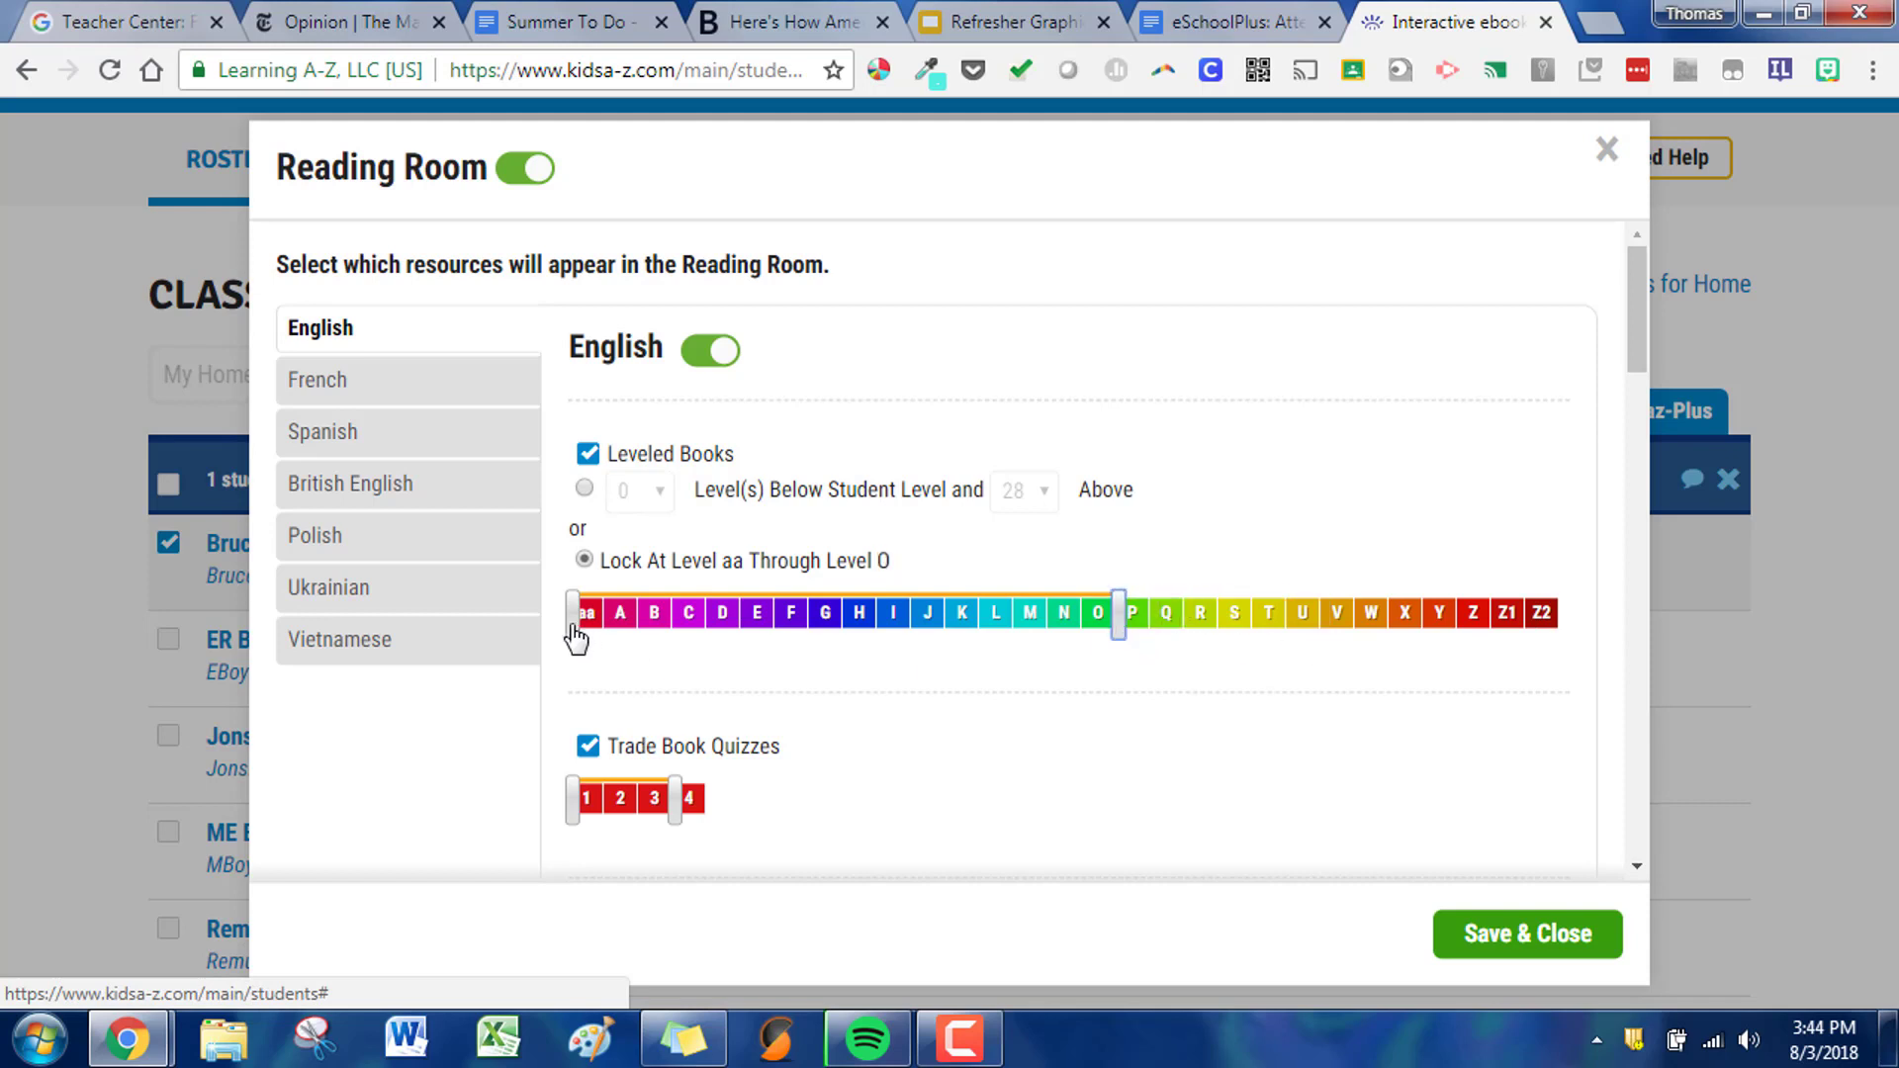
left_click(824, 614)
left_click(925, 612)
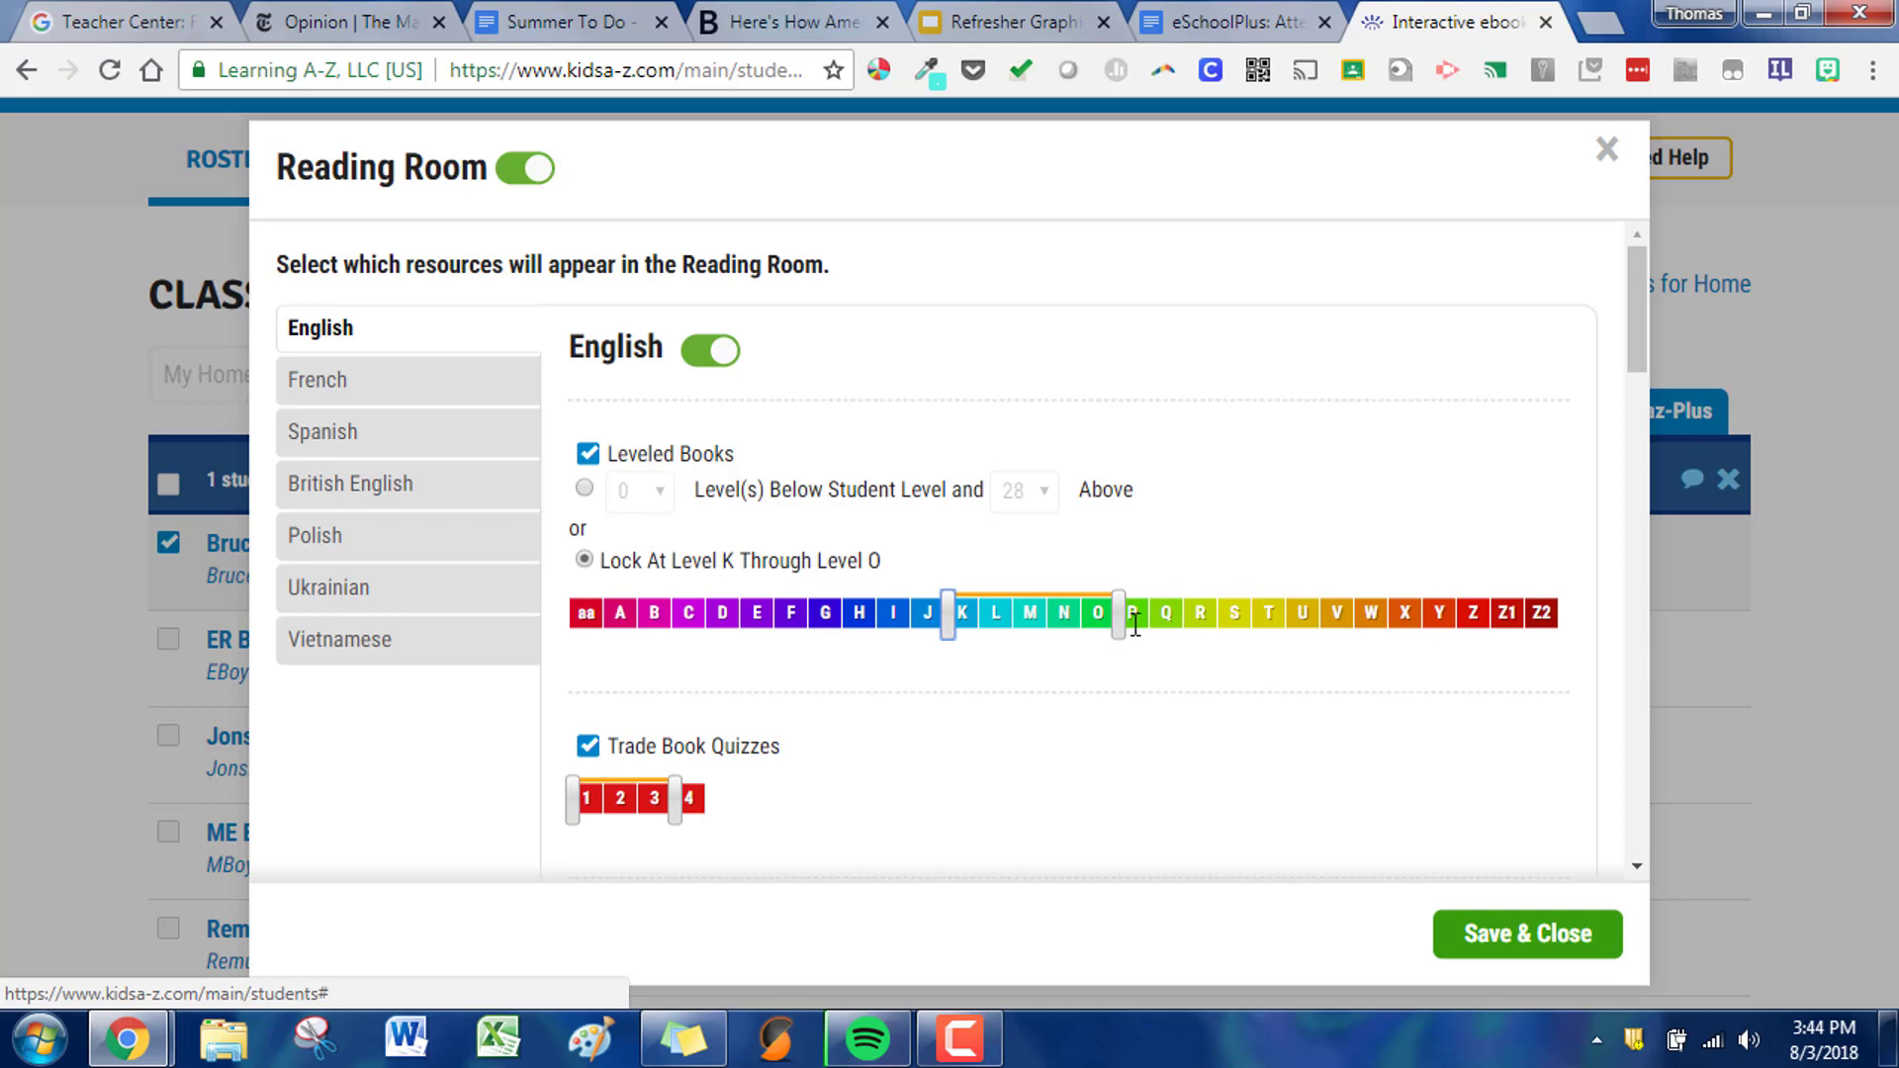
- Lock the English leveled books at level G through level I, save the Reading Room settings and deselect the student
left_click_drag(1638, 336, 1672, 245)
left_click_drag(948, 623, 813, 629)
left_click_drag(1134, 626, 904, 623)
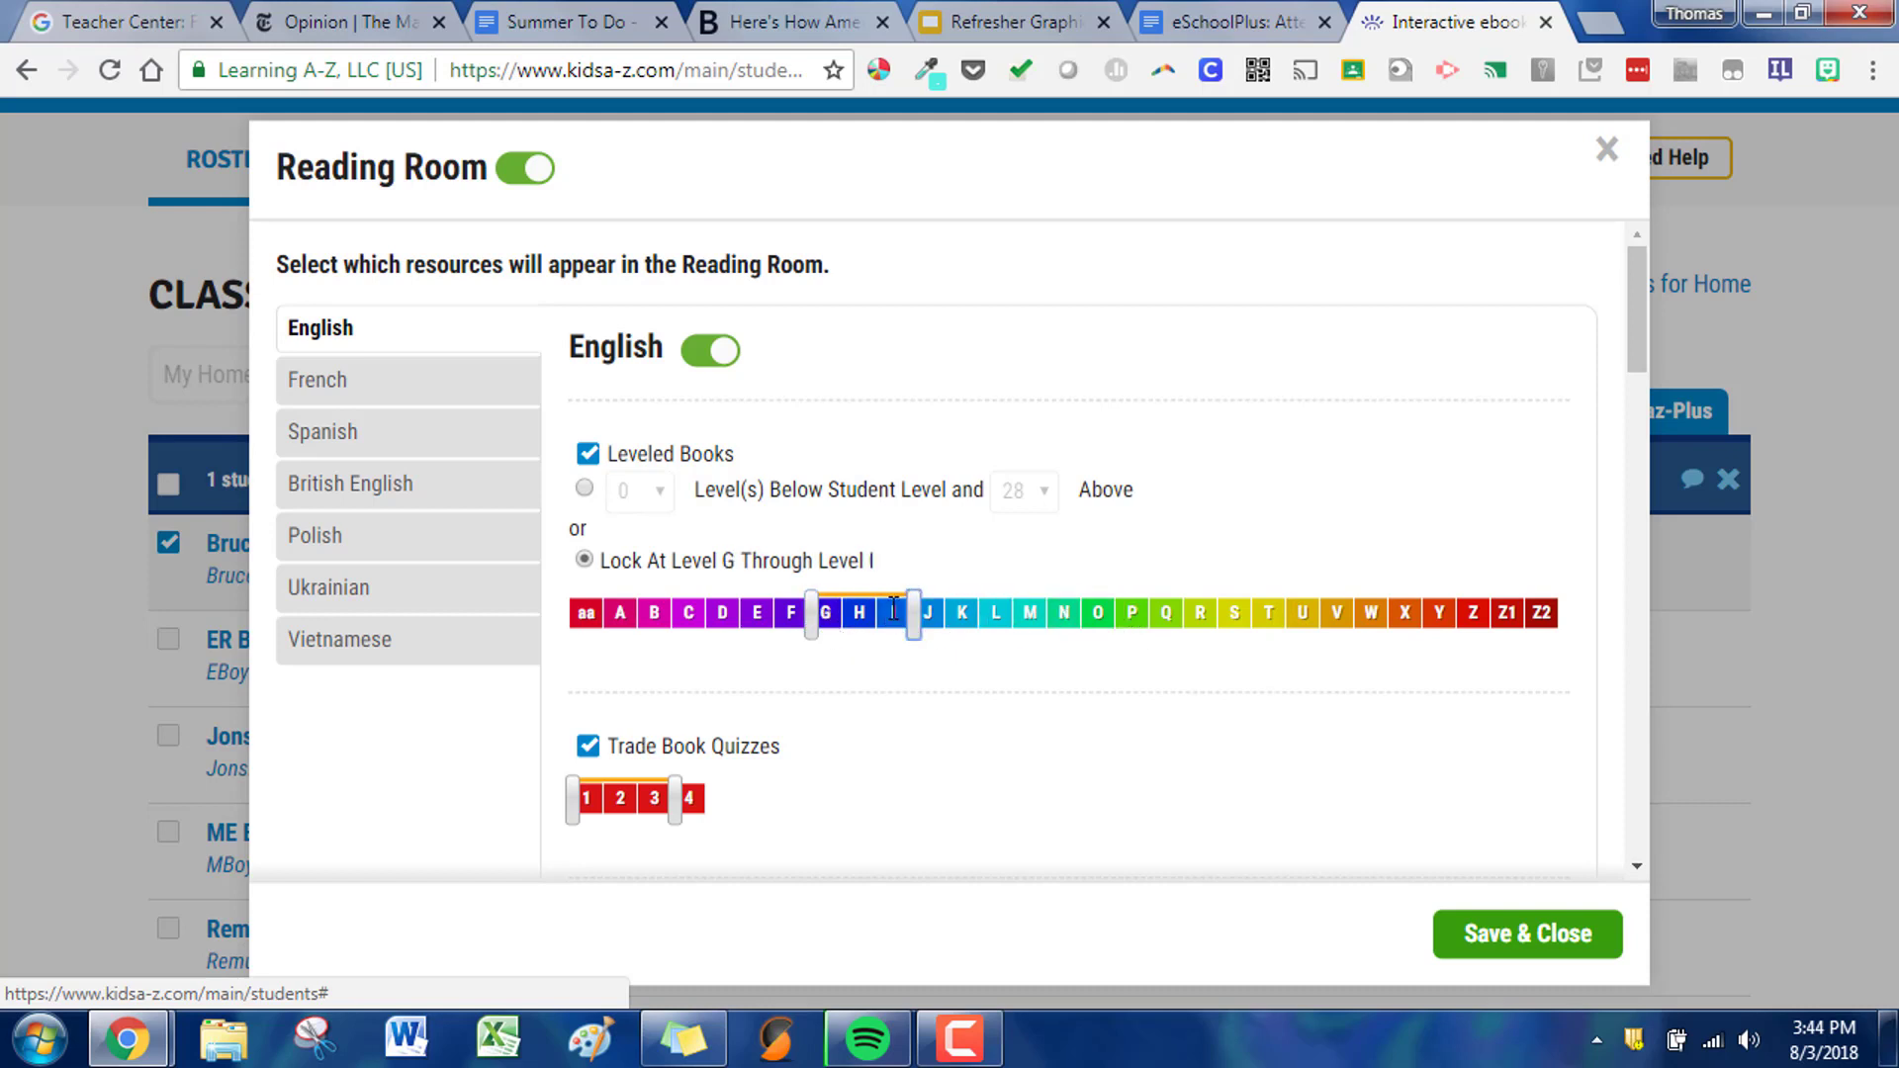
left_click(1484, 945)
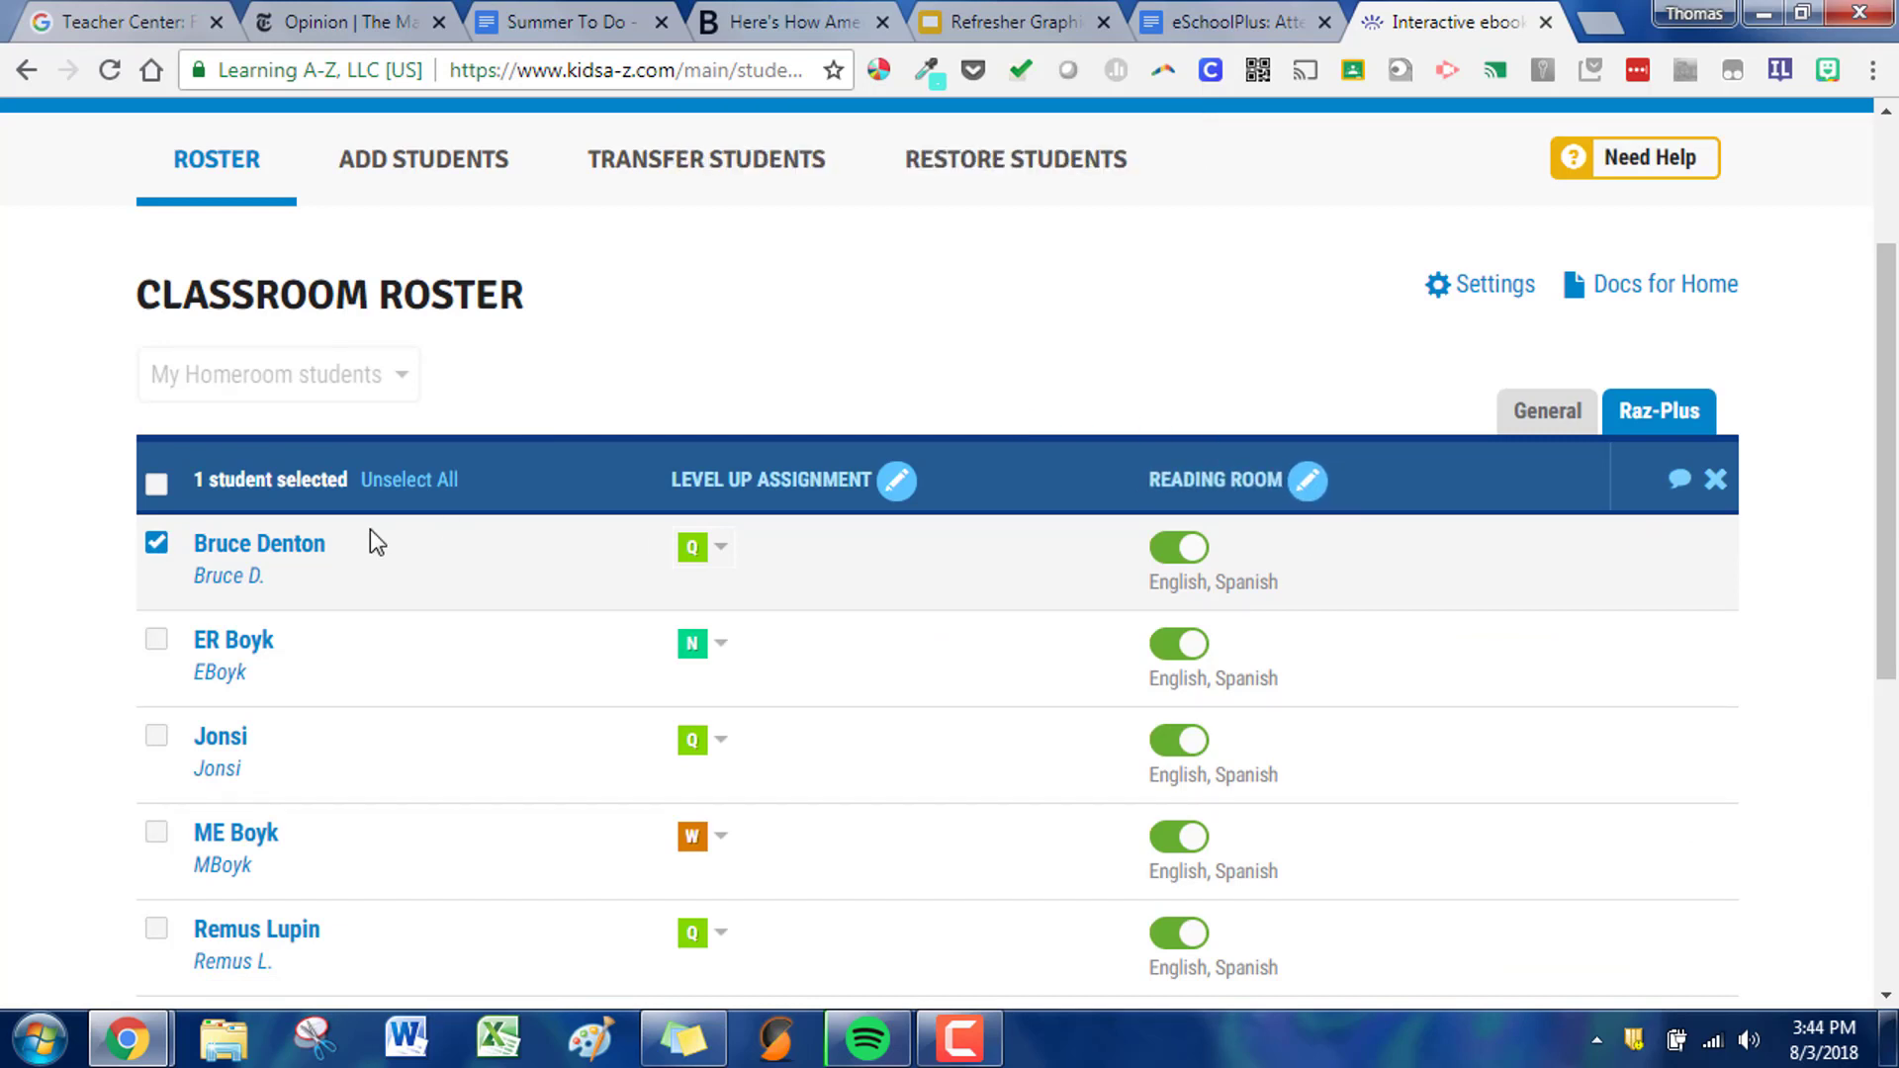
left_click(158, 547)
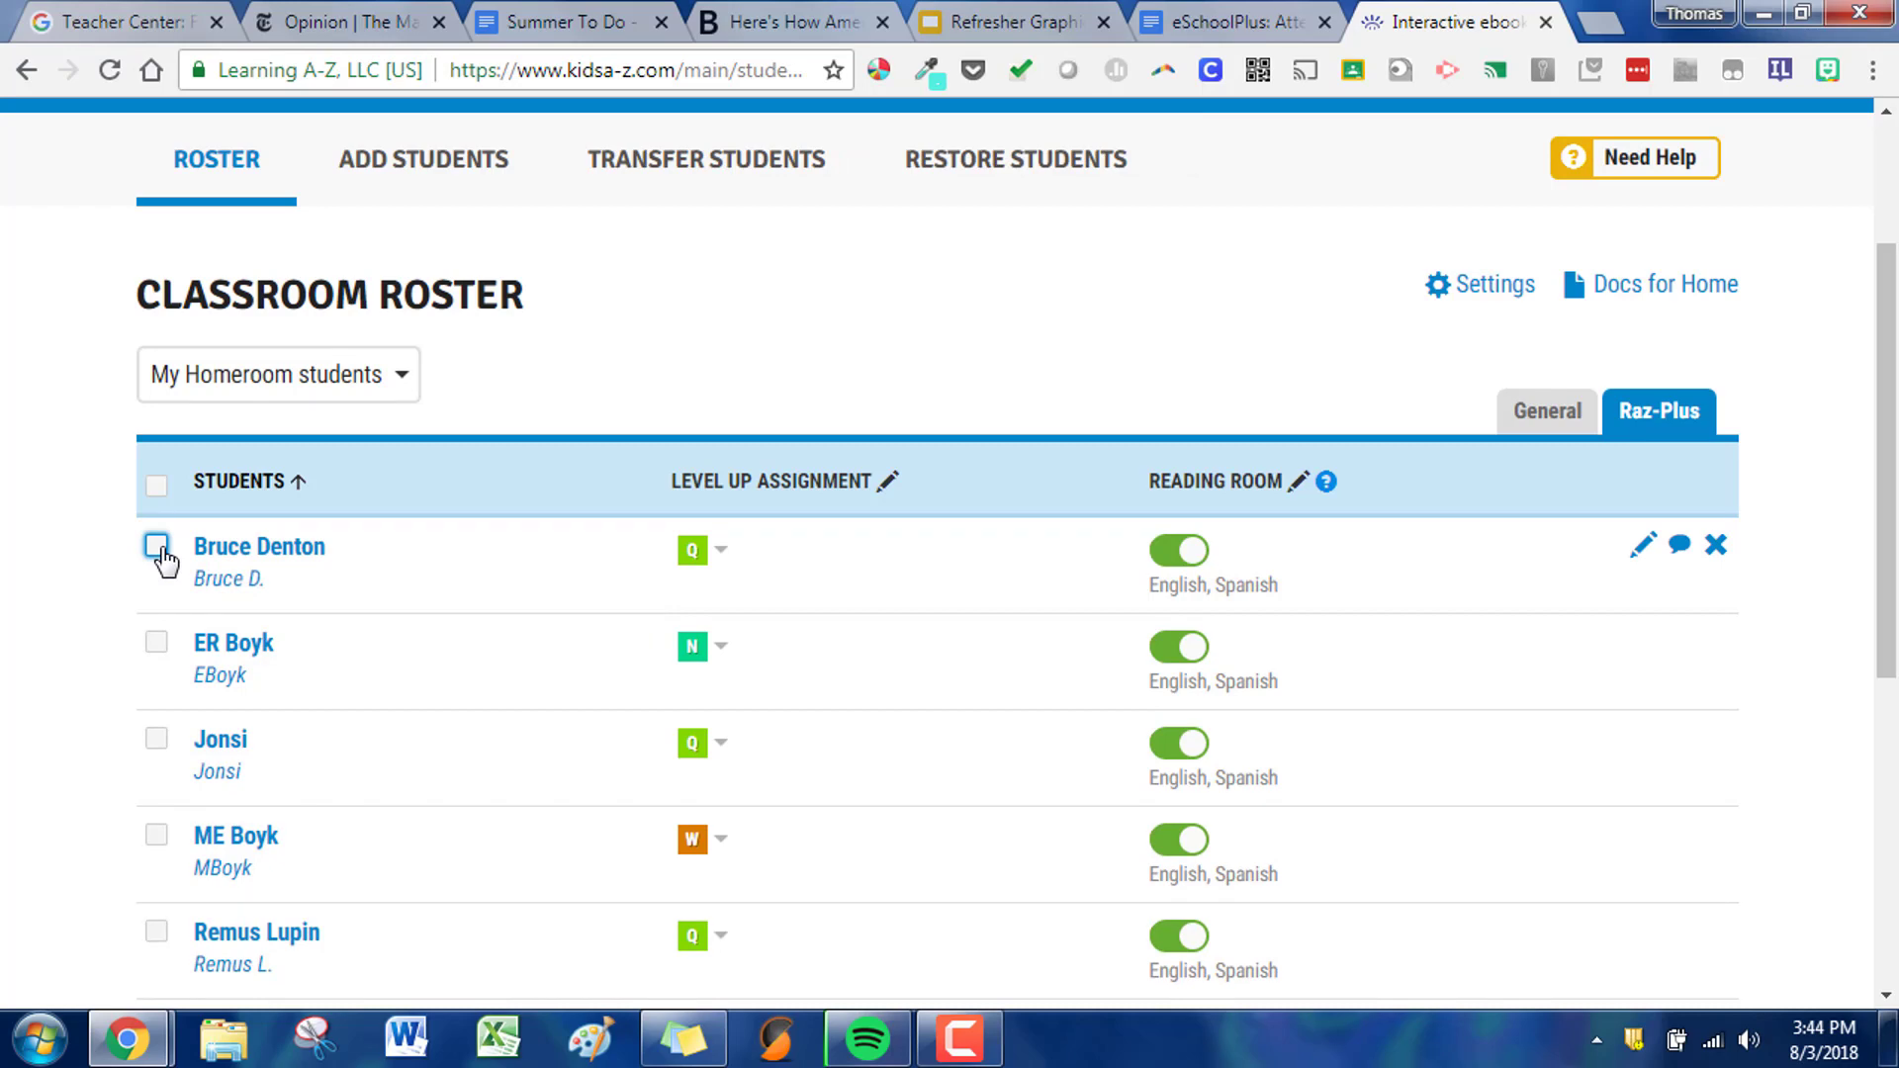